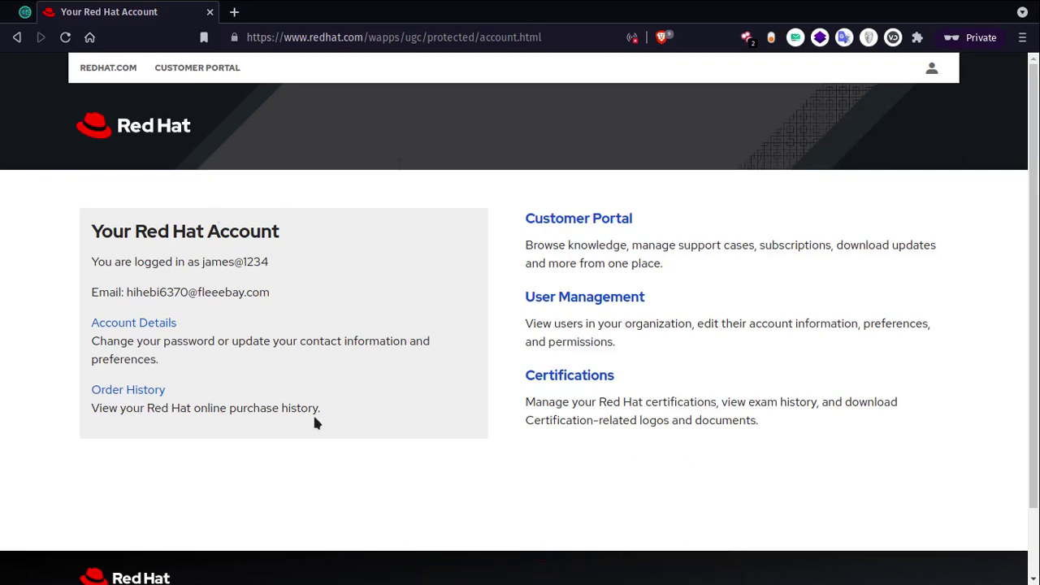
Open the profile overlay on the Red Hat account page and log out of the account.
scroll(755, 158, down, 1)
scroll(755, 159, up, 1)
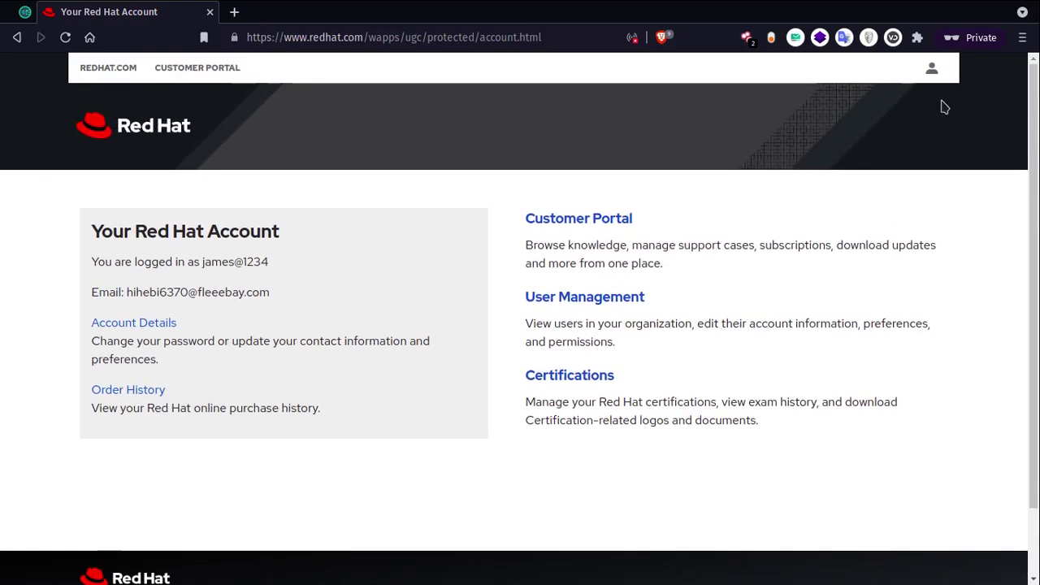
click(932, 69)
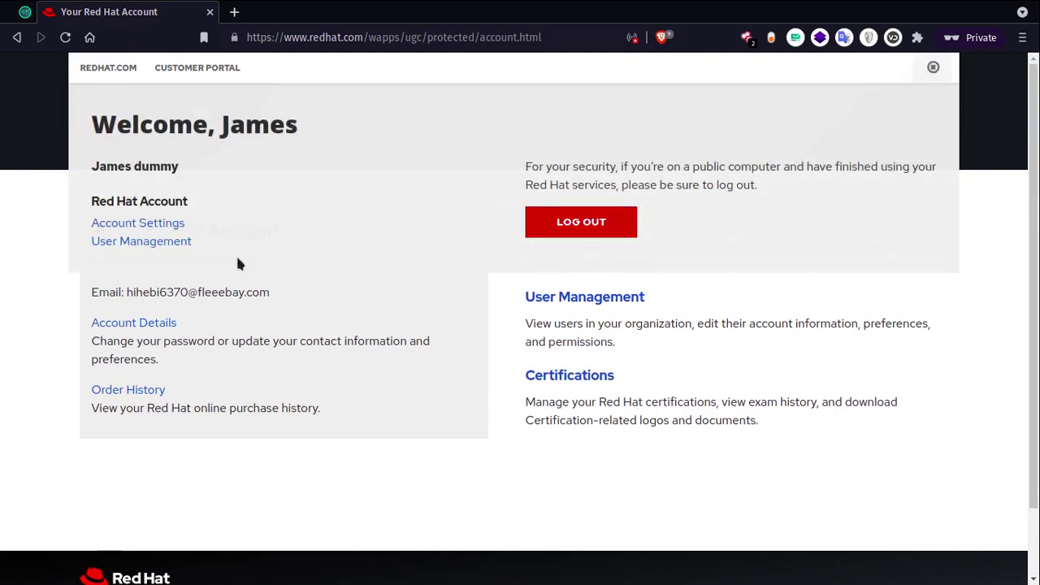
click(591, 233)
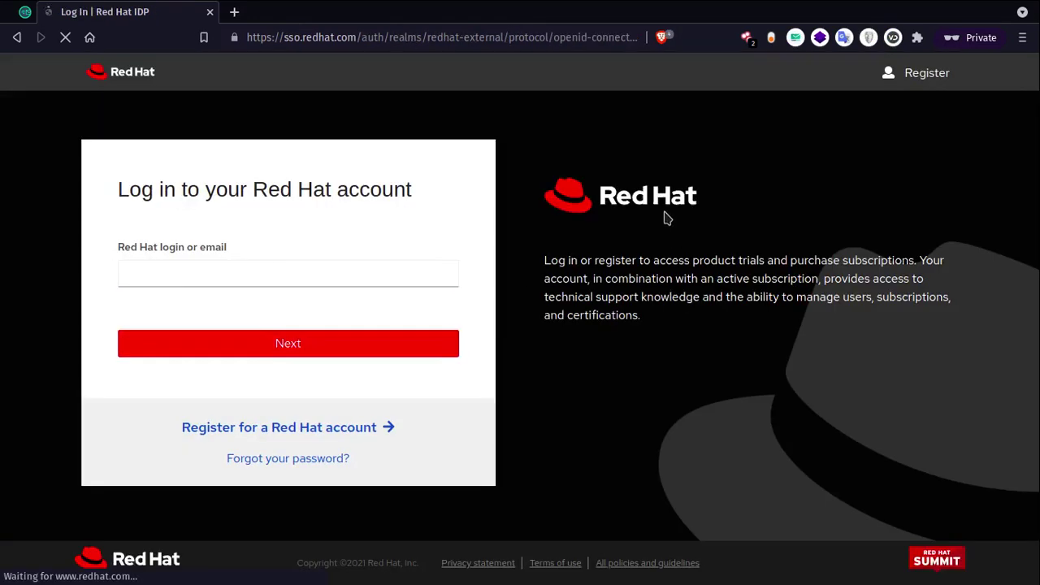
Open the forgotten-password form from the Red Hat login page and fill in the account's email address.
click(332, 277)
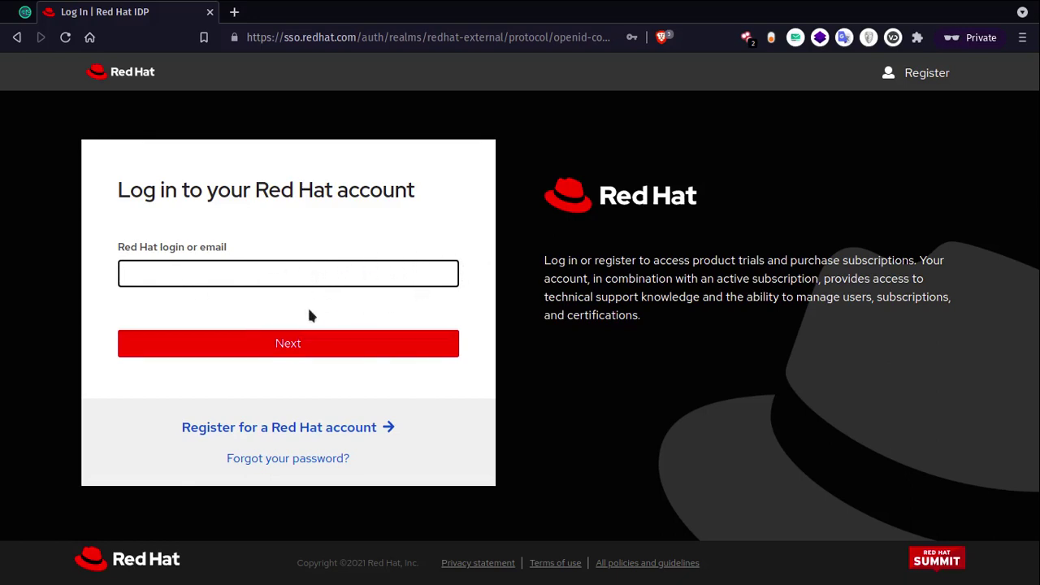
click(287, 460)
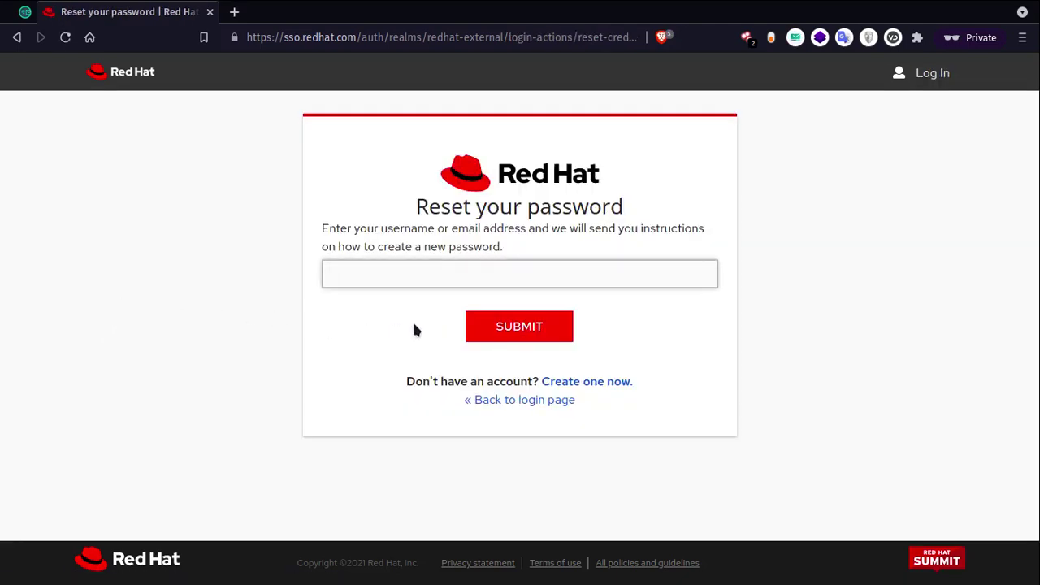
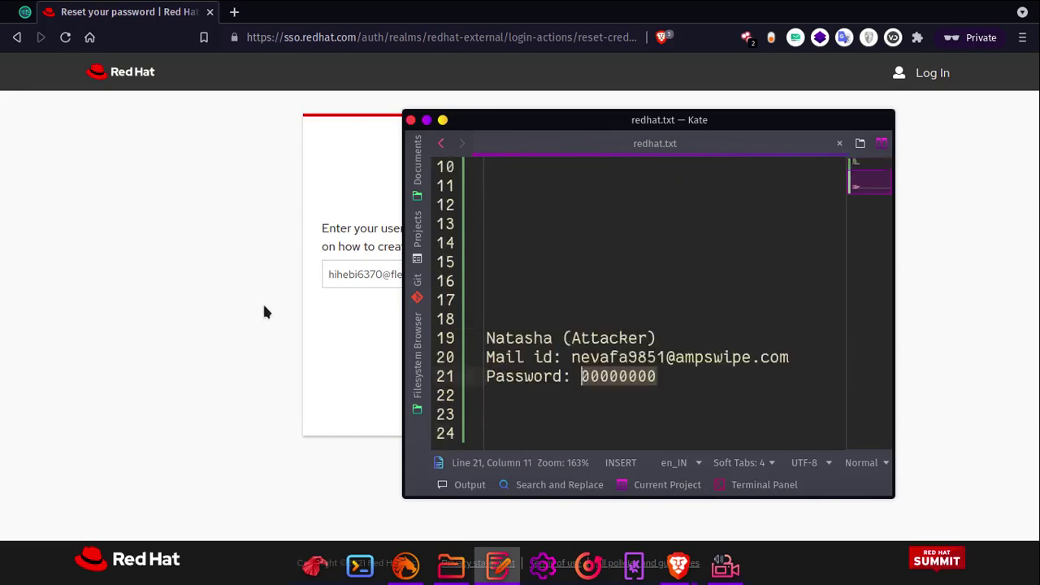
click(270, 307)
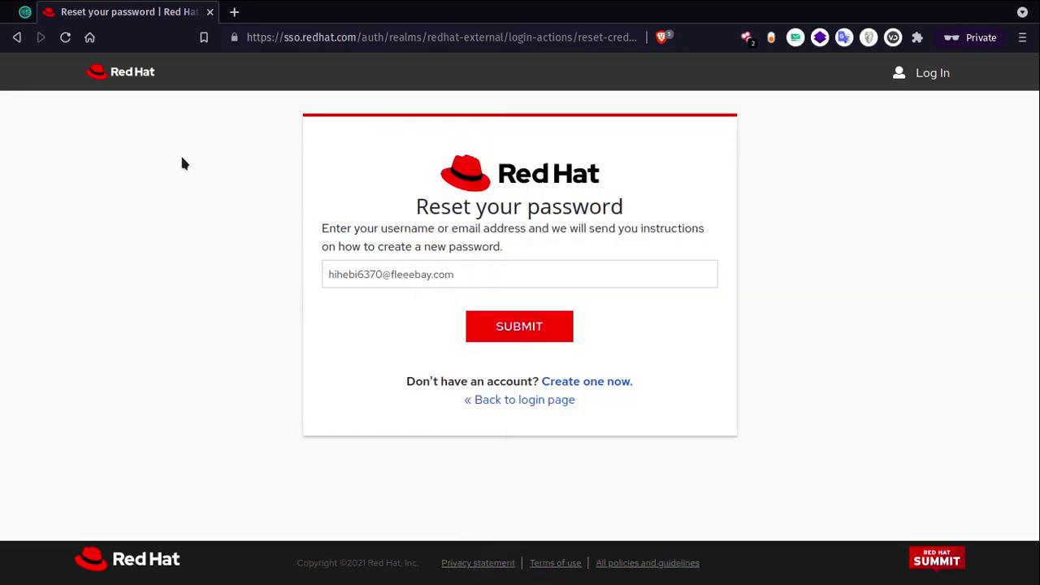
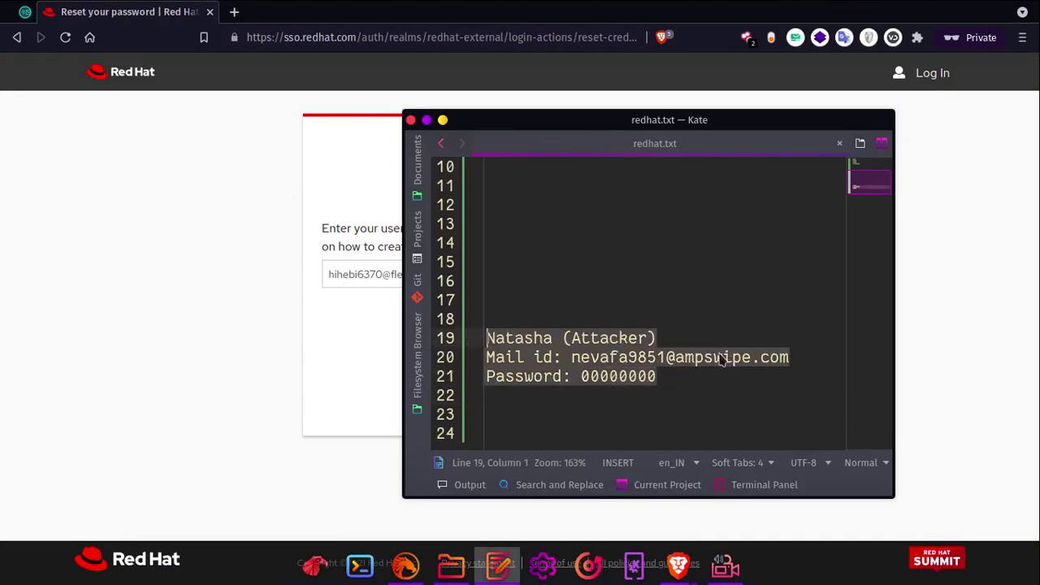
Review the attacker's account details in redhat.txt in Kate, and return to the password reset form in the browser.
click(683, 383)
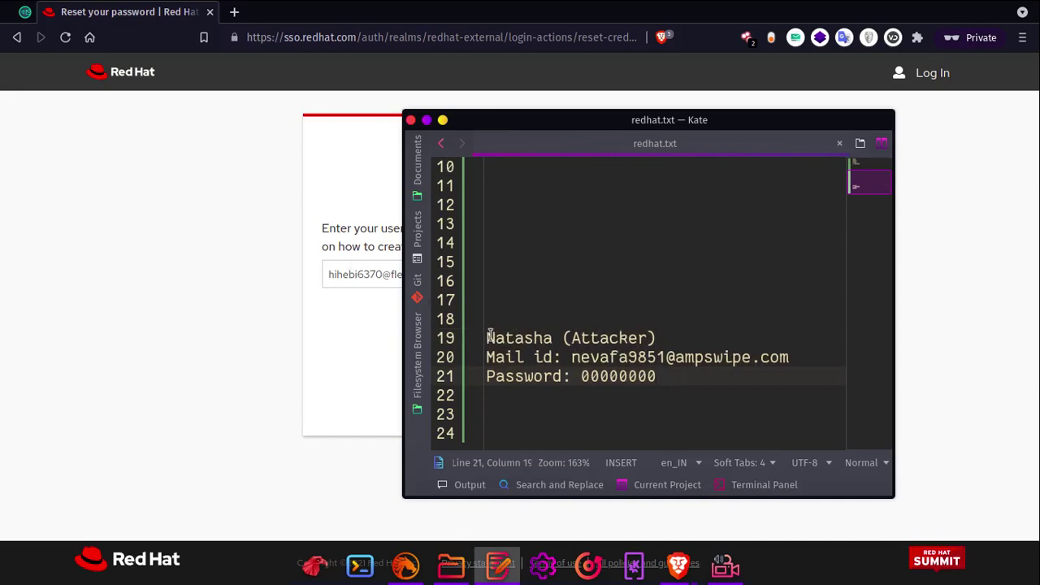
scroll(487, 332, up, 2)
click(381, 308)
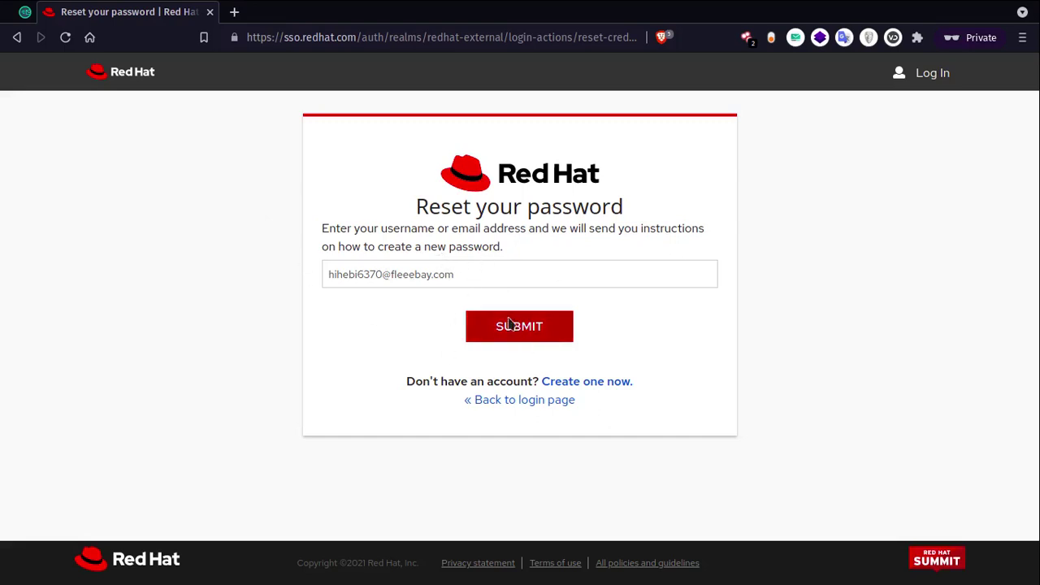
Examine the messages already in the Temp Mail inbox and return to the Red Hat password reset form.
click(24, 12)
click(148, 19)
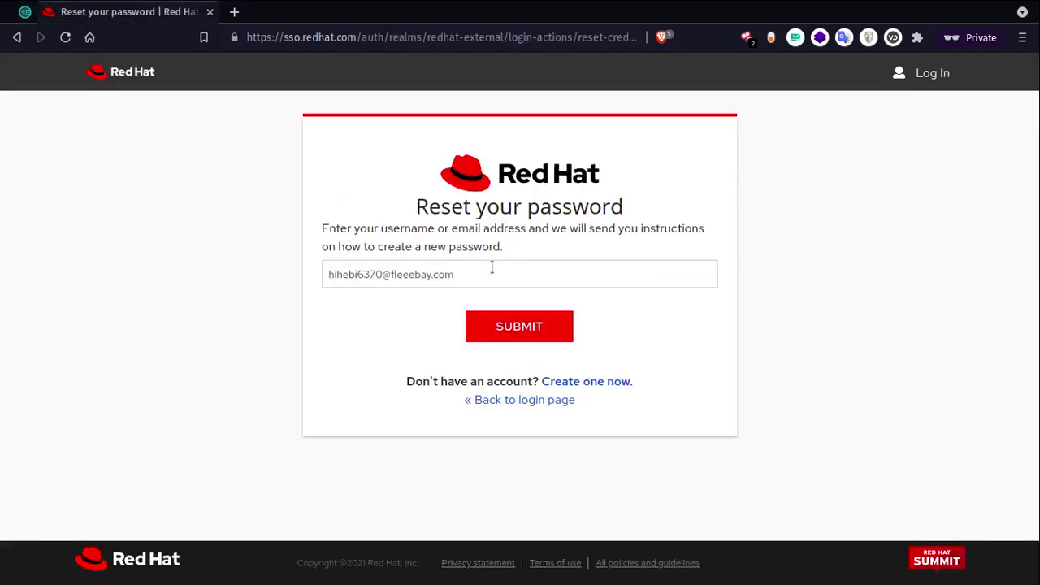
click(25, 11)
scroll(429, 379, down, 1)
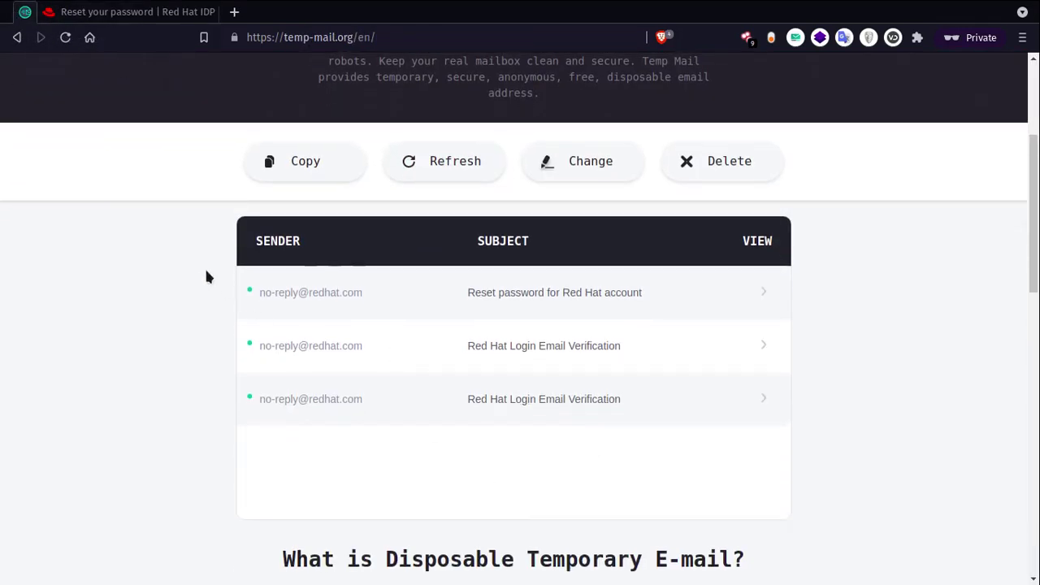
scroll(404, 346, up, 4)
scroll(323, 488, down, 3)
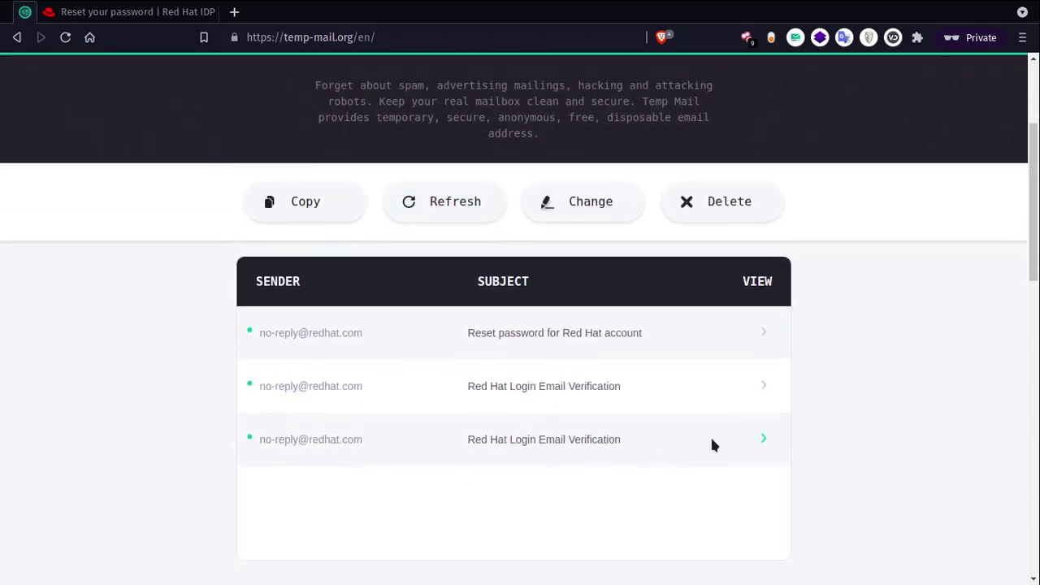
scroll(447, 368, down, 1)
scroll(431, 390, up, 1)
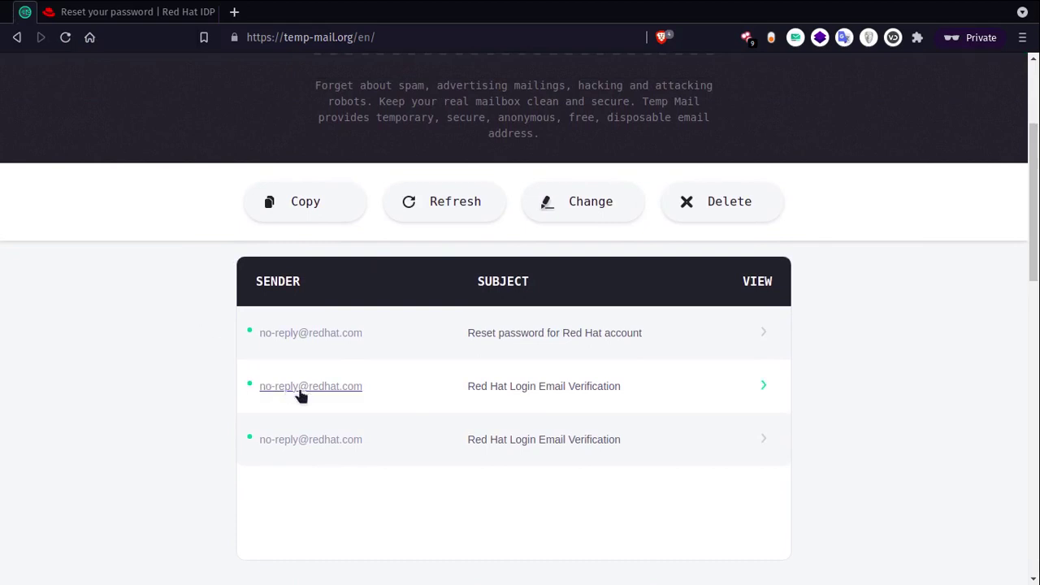
click(138, 14)
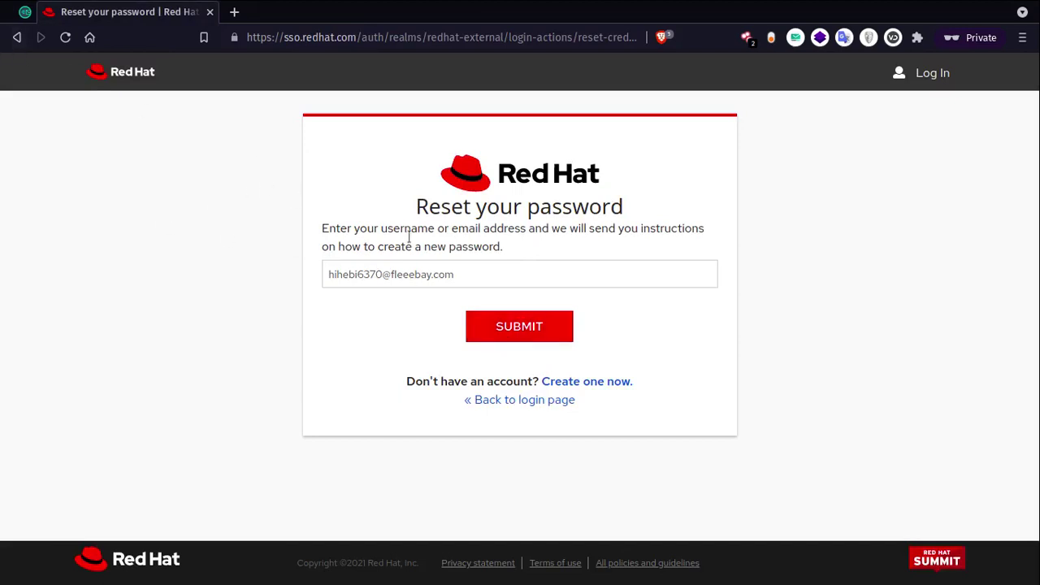
click(25, 11)
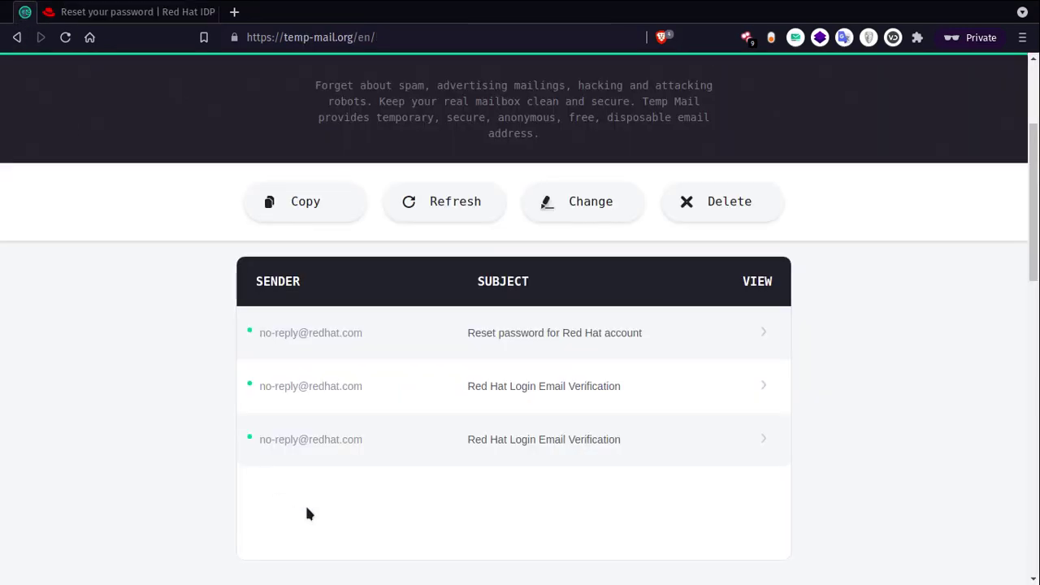
click(146, 15)
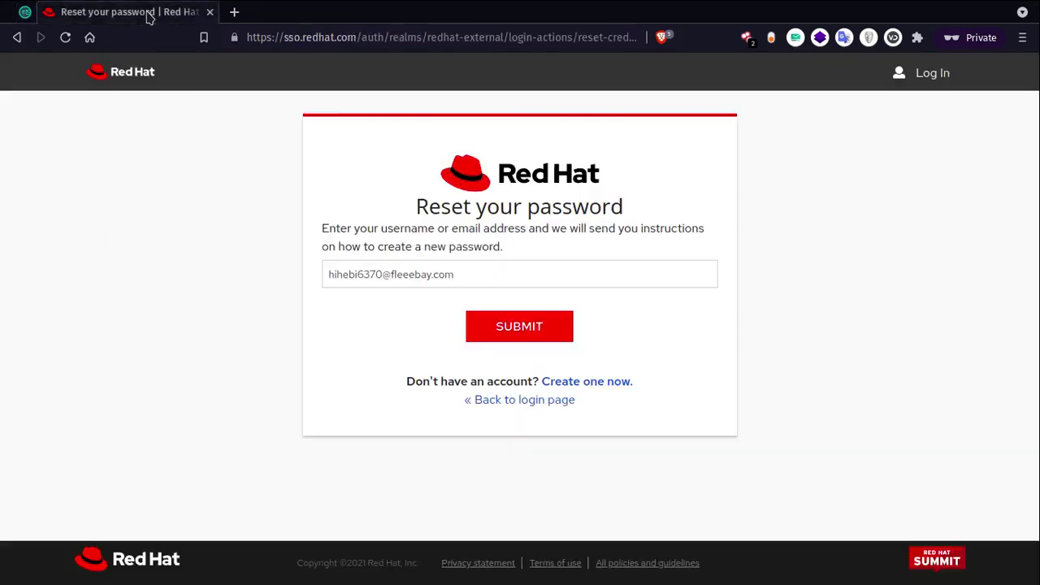
Submit the password reset request and refresh the Temp Mail inbox to check for the reset email.
click(532, 338)
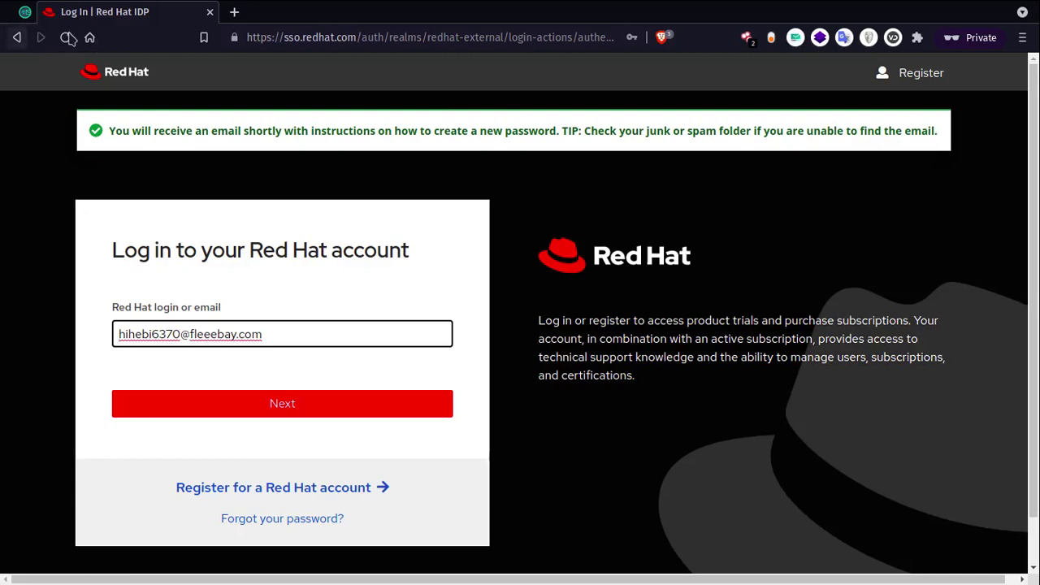
click(25, 11)
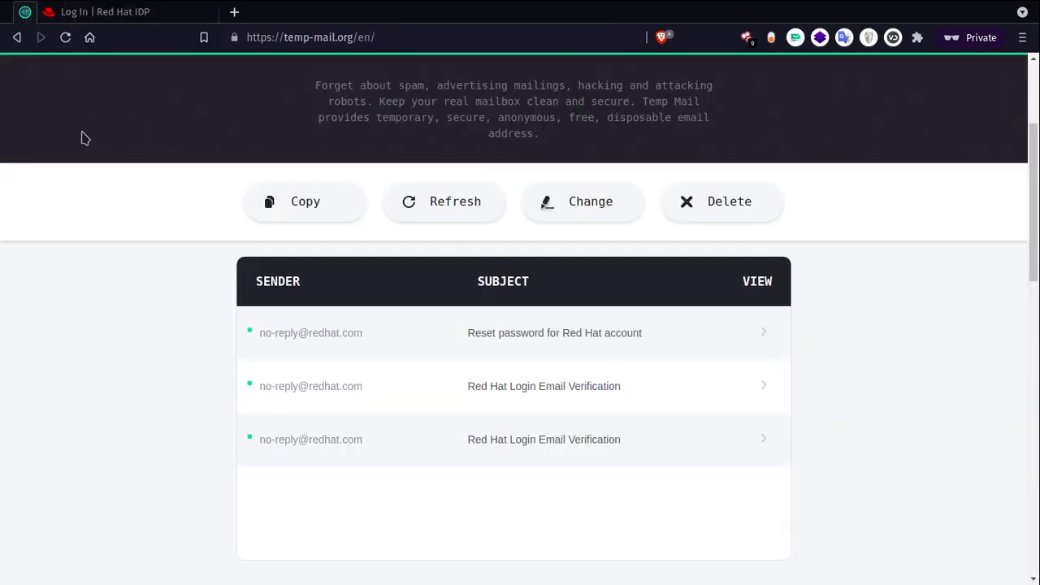
click(444, 210)
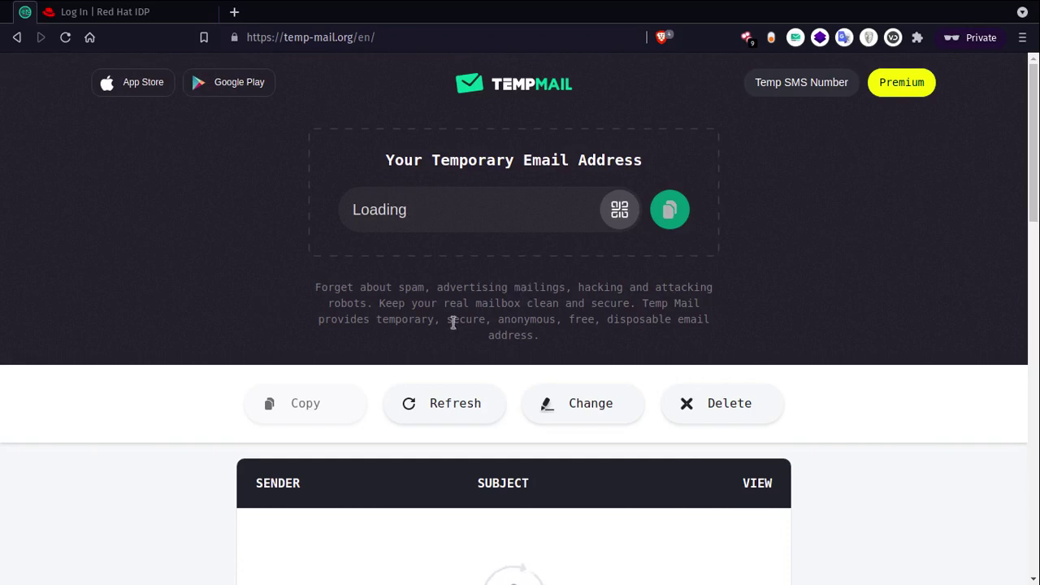
scroll(438, 320, down, 3)
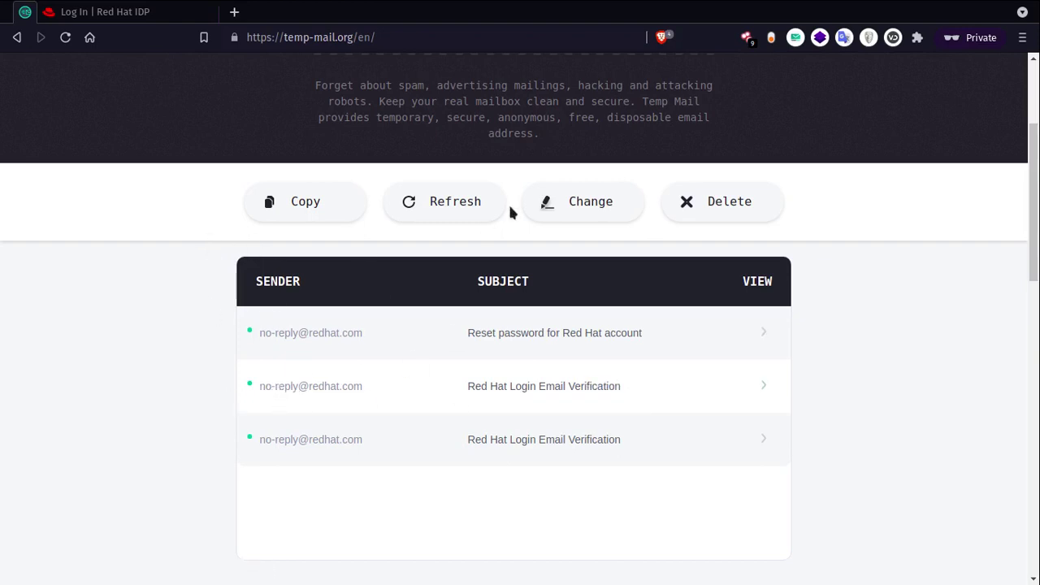
Return to the Red Hat login page and submit another password reset request for the same email address.
click(134, 18)
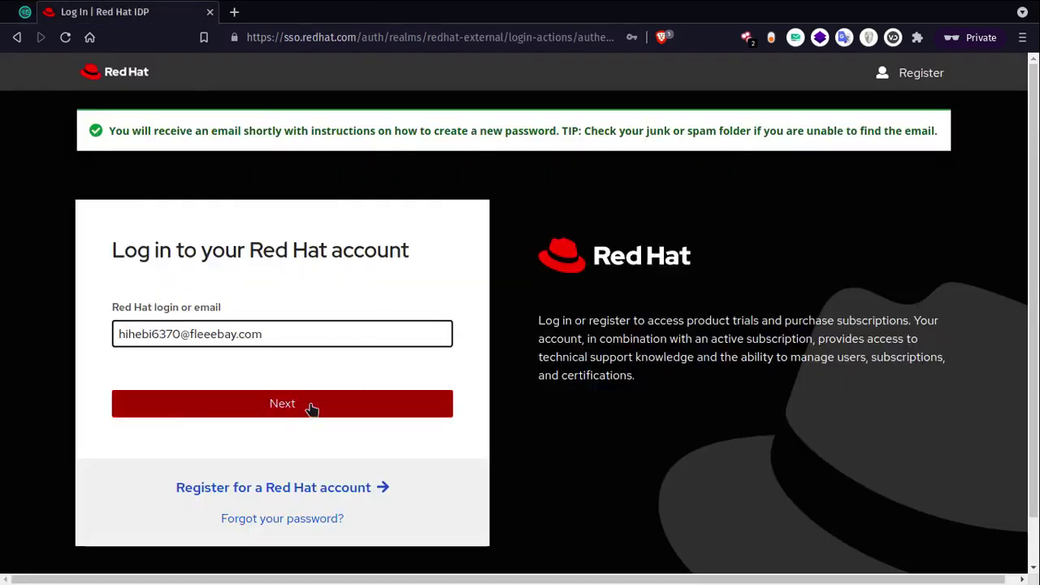
click(312, 406)
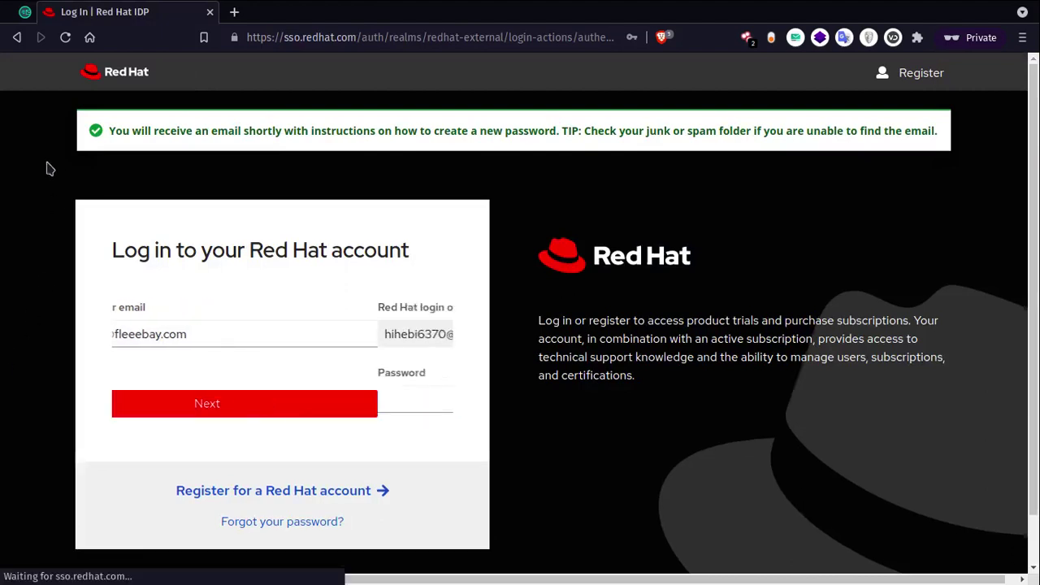
scroll(342, 507, down, 3)
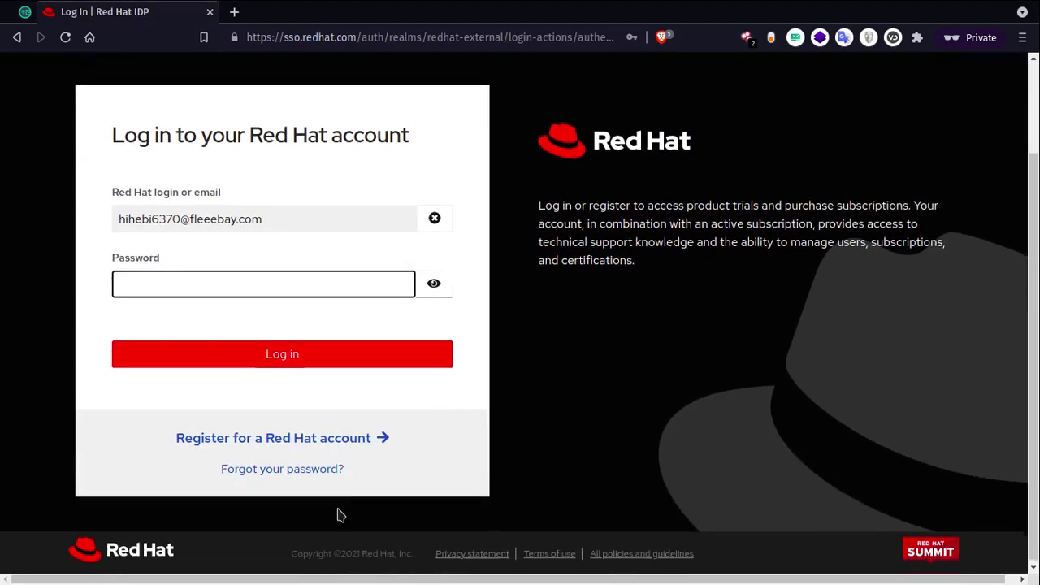
click(292, 468)
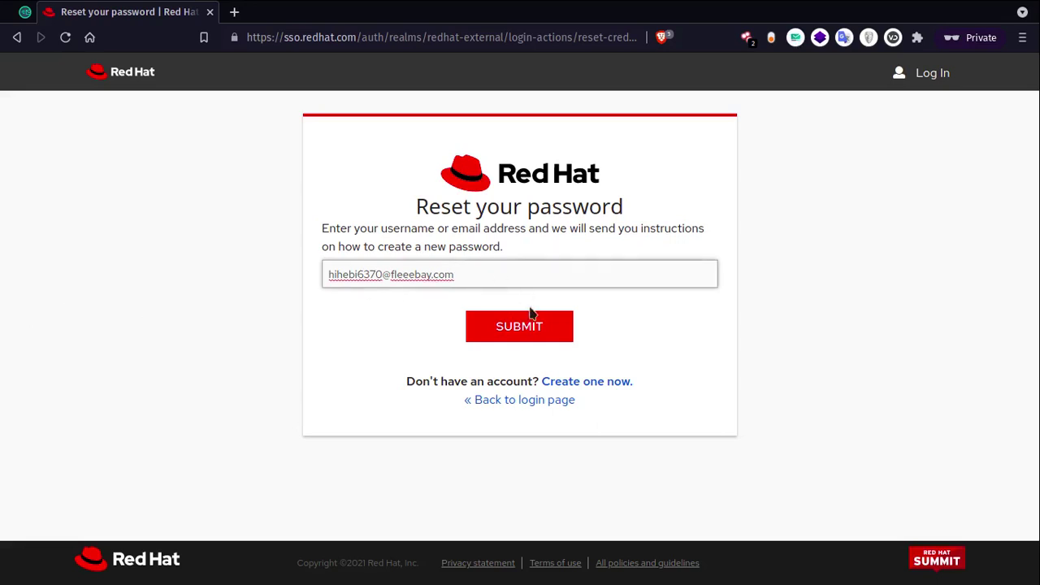
click(530, 313)
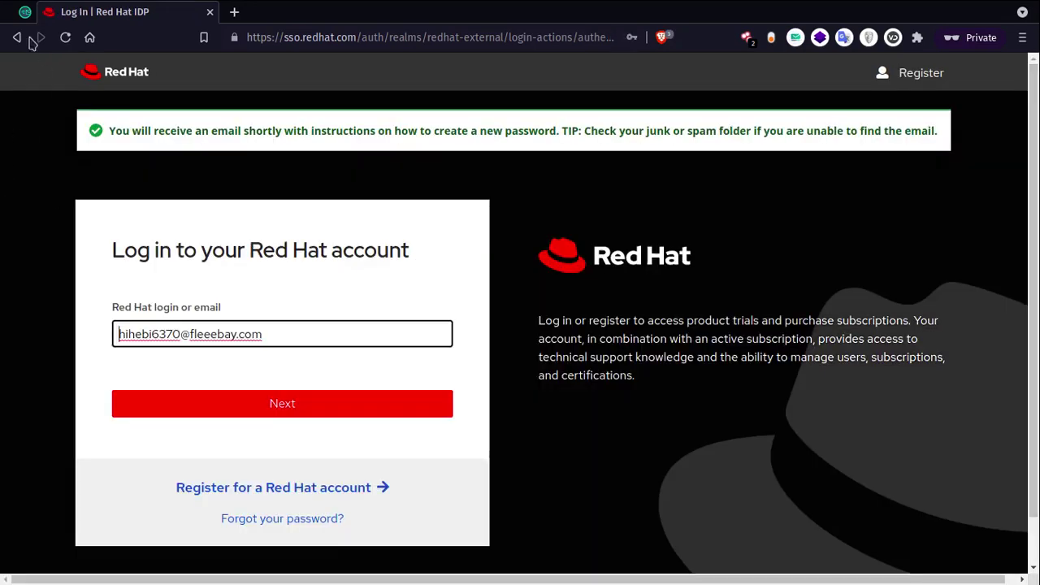
Refresh the Temp Mail inbox, check its messages and address, and return to the Red Hat login page.
click(22, 37)
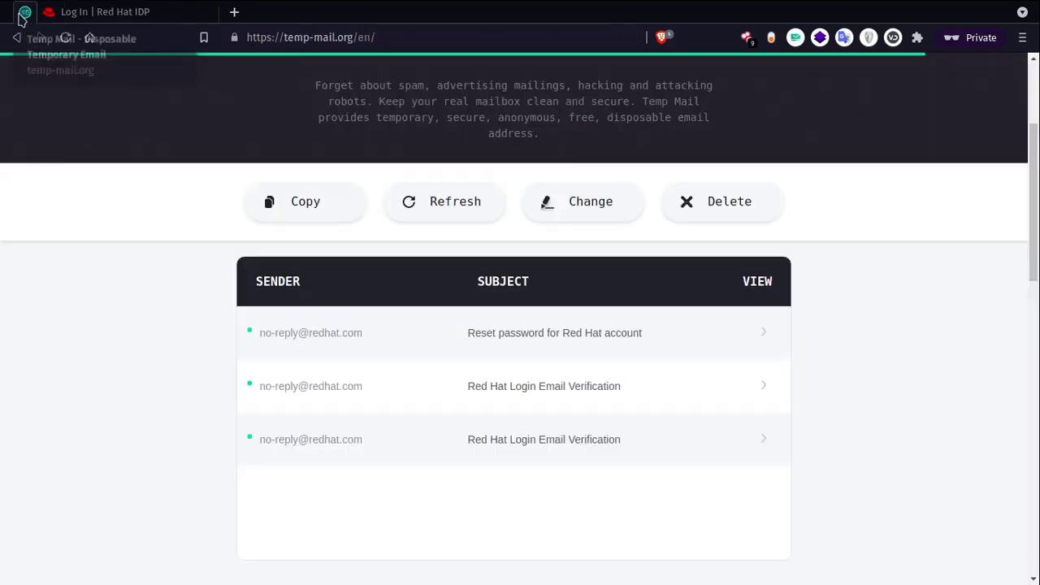
click(446, 203)
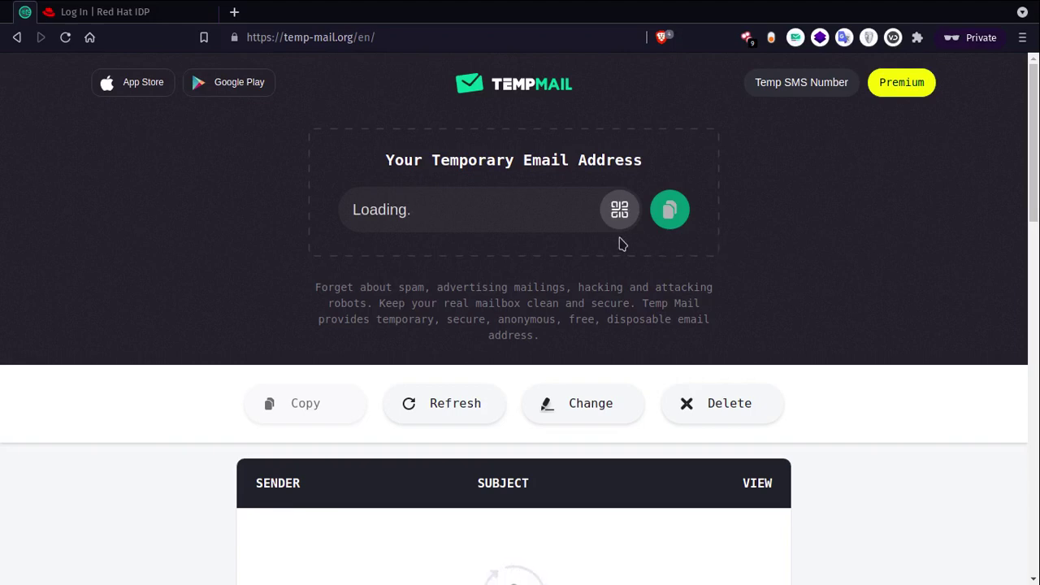
scroll(615, 242, down, 2)
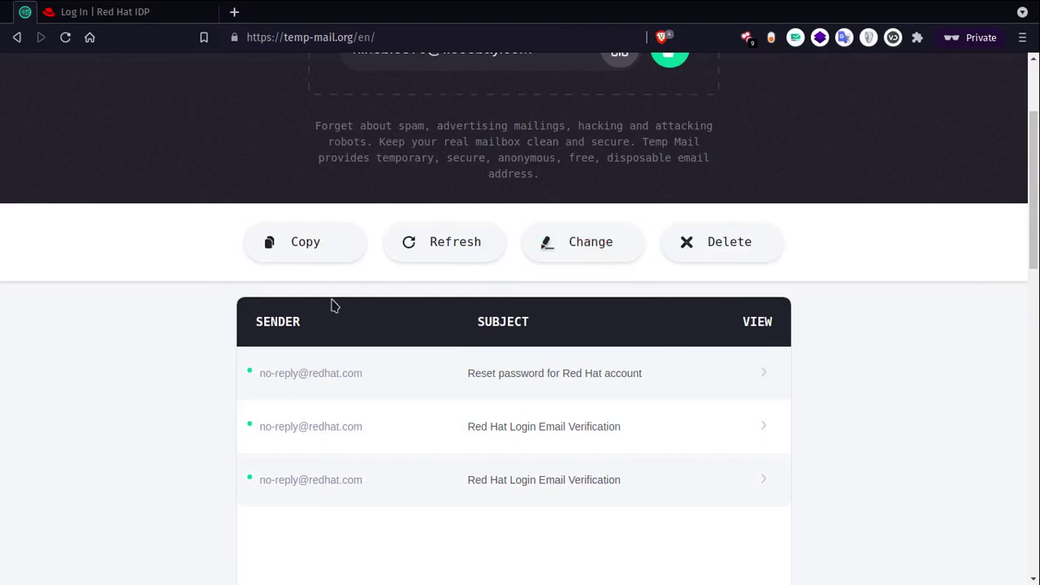
scroll(341, 308, up, 1)
scroll(472, 398, up, 2)
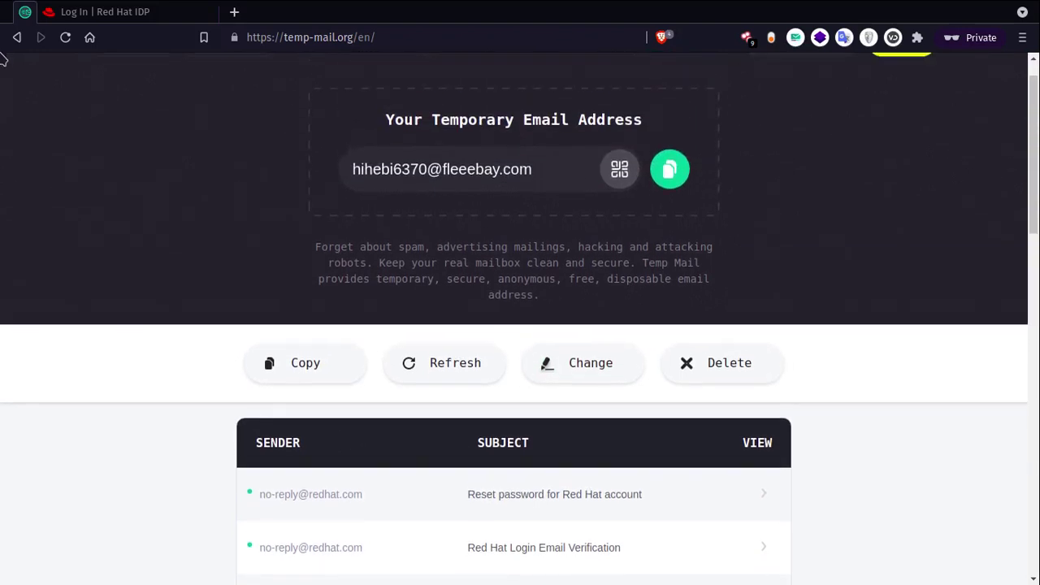
click(106, 24)
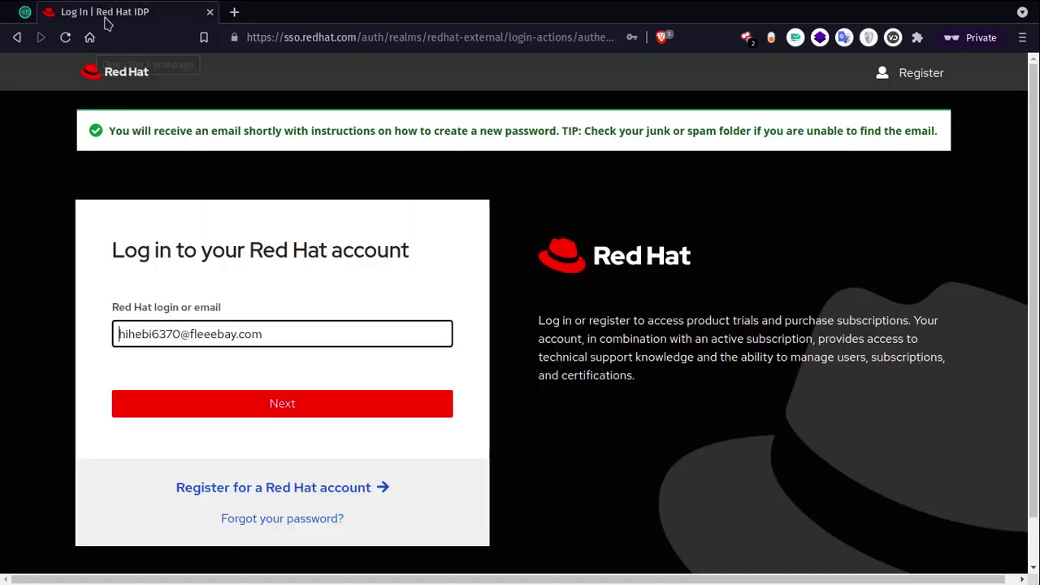
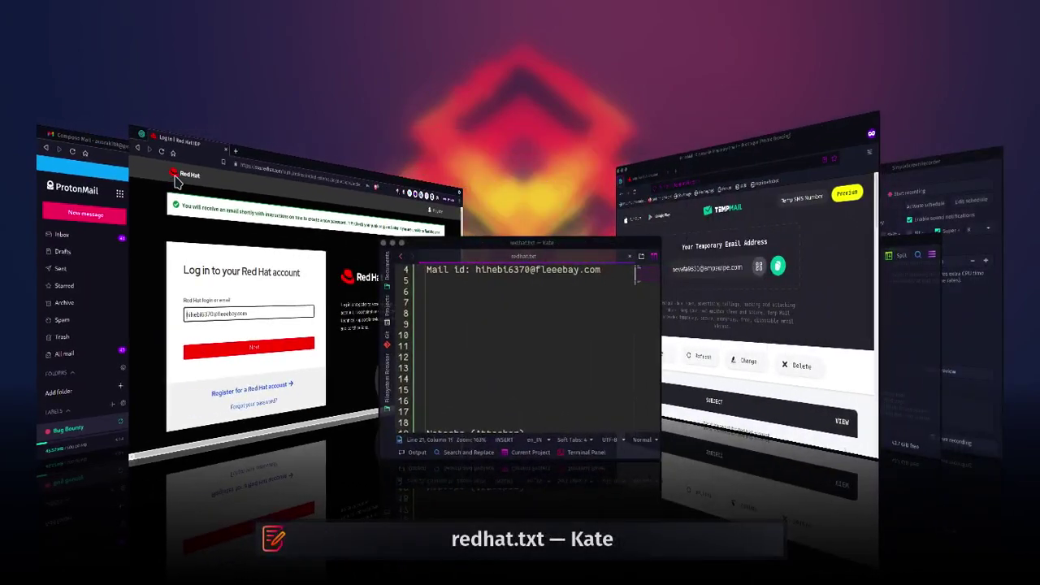
Switch to the FireDragon private window and examine the messages in the attacker's Temp Mail inbox.
key(alt+Tab)
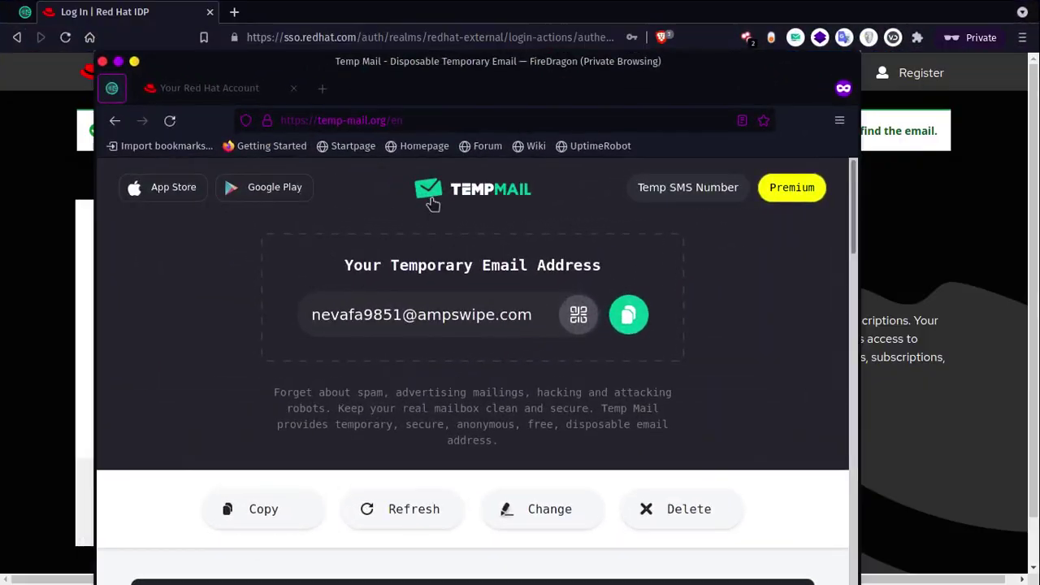
scroll(322, 292, down, 2)
scroll(338, 309, down, 2)
scroll(411, 334, down, 2)
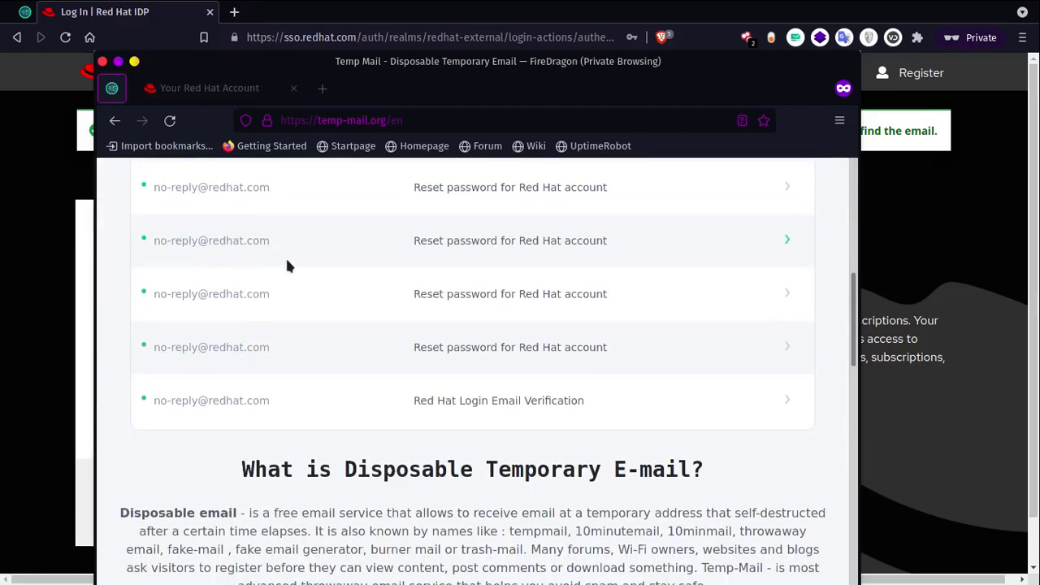
scroll(292, 265, up, 2)
scroll(399, 313, down, 1)
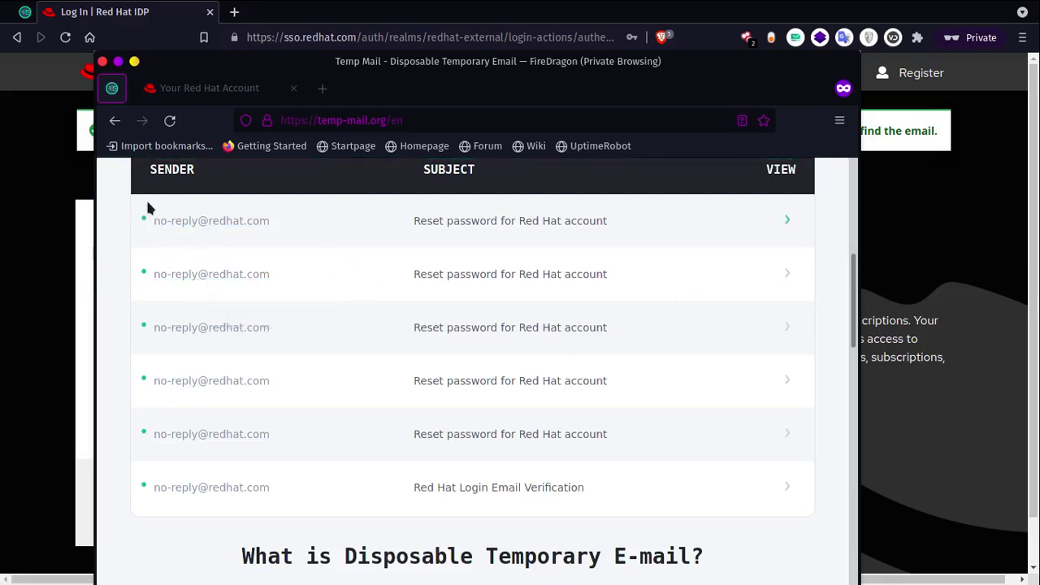
Switch back to the main browser window and check the Red Hat messages in its Temp Mail inbox.
click(22, 18)
click(63, 17)
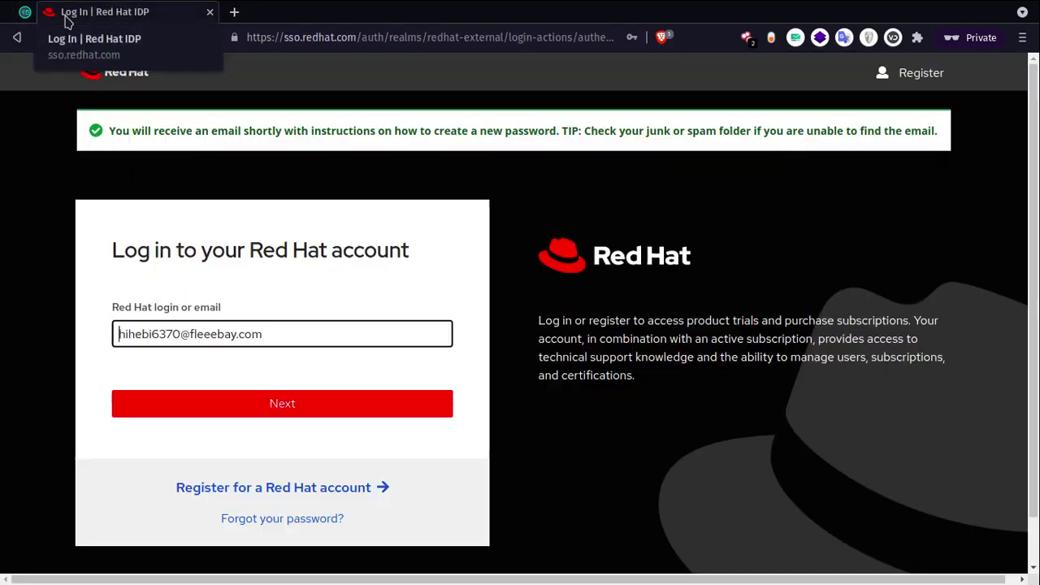
click(23, 16)
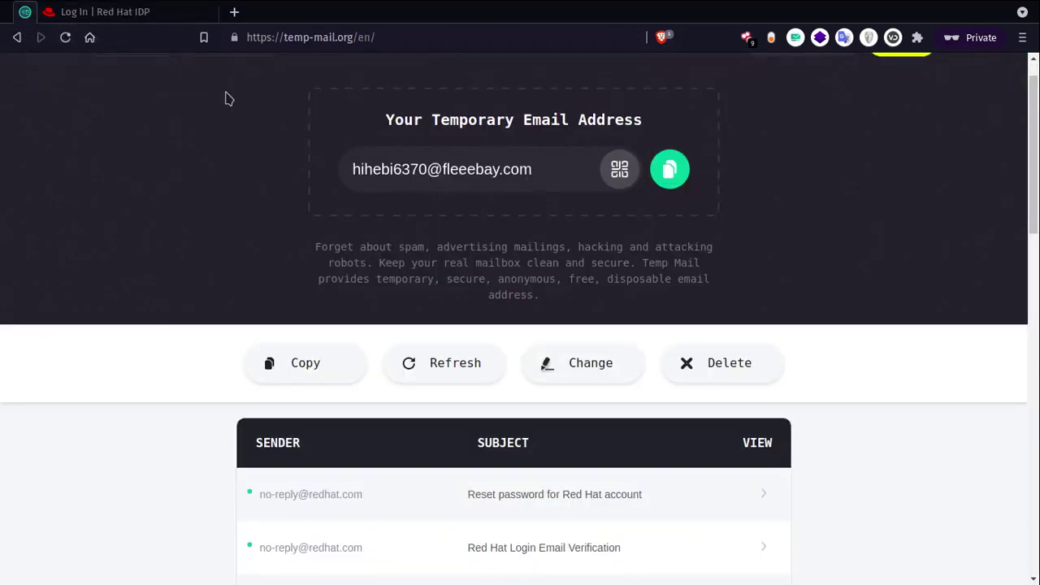
scroll(268, 178, down, 1)
scroll(388, 202, down, 5)
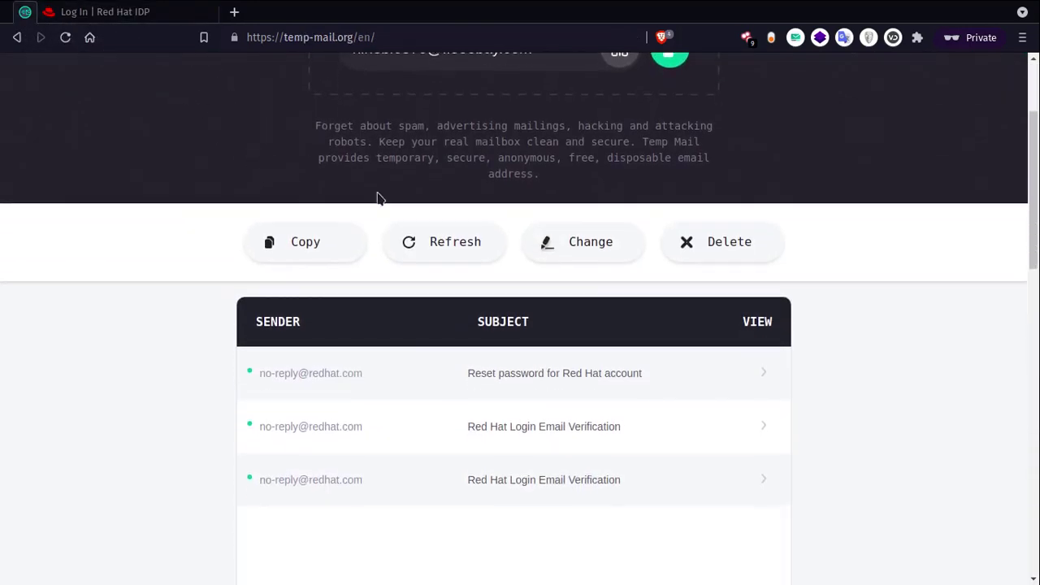
Switch to the FireDragon private window and review the Red Hat reset messages in the attacker's Temp Mail inbox.
key(alt+Tab)
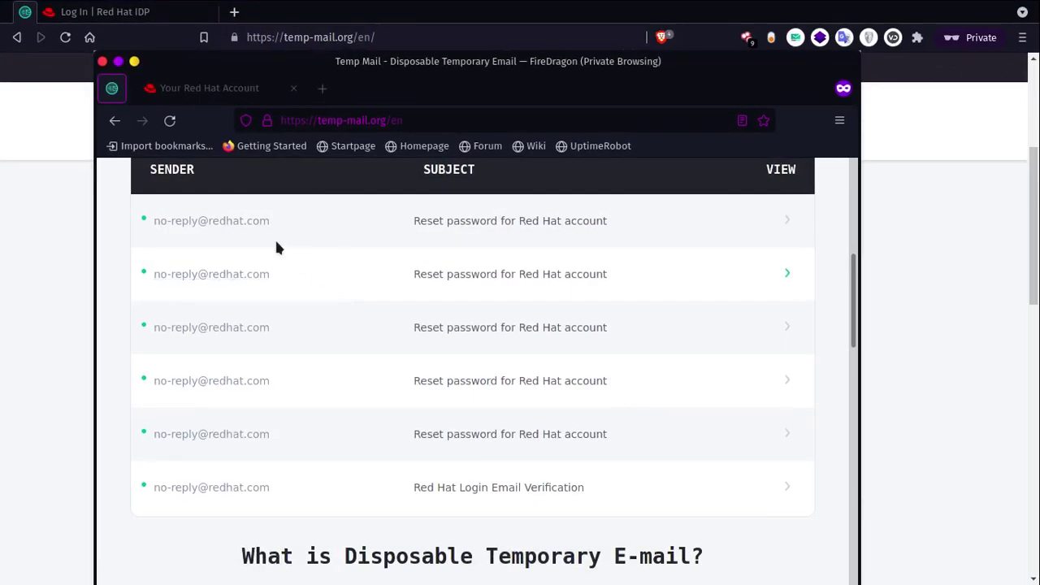
scroll(274, 245, up, 7)
scroll(371, 372, down, 9)
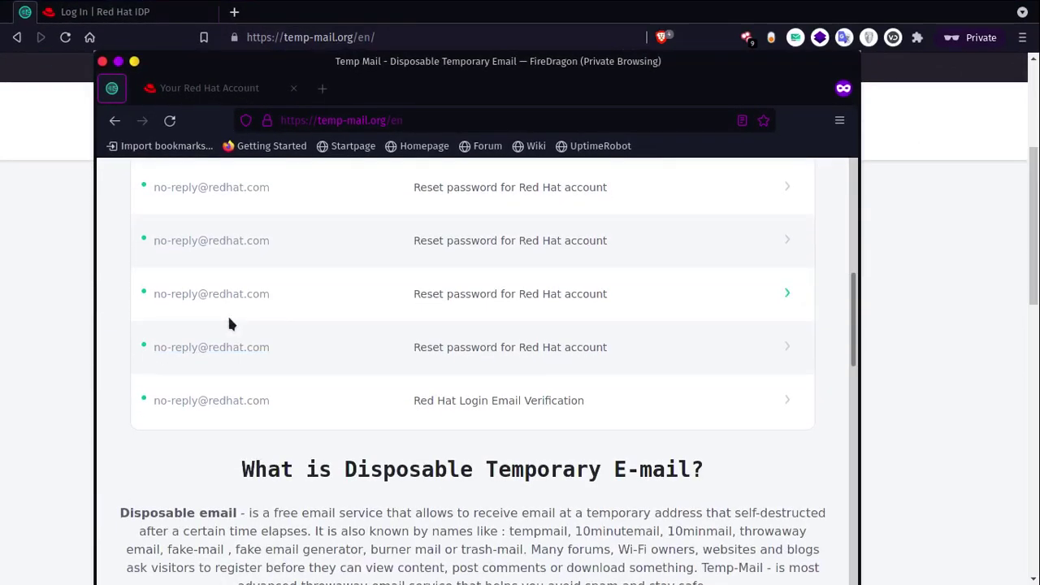
scroll(228, 317, up, 2)
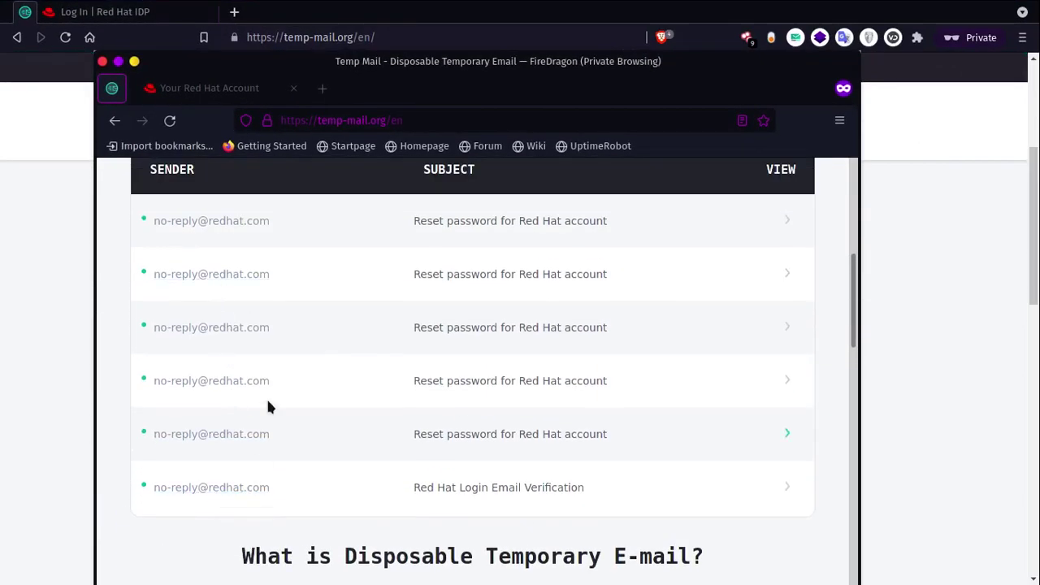
scroll(278, 369, up, 2)
scroll(200, 341, down, 2)
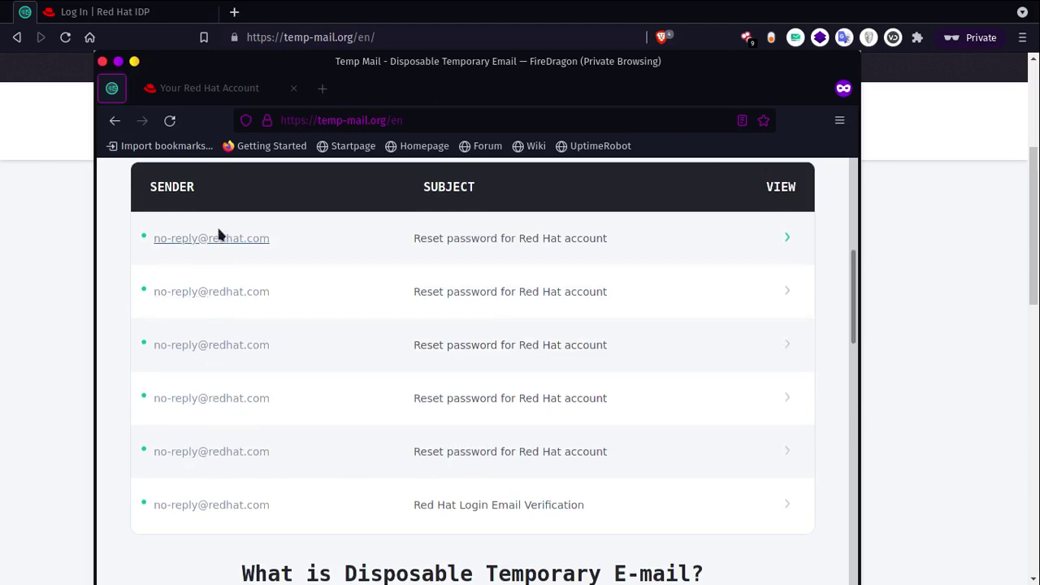
scroll(220, 232, up, 2)
Return to the Red Hat login page in the main browser and request a password reset for the copied test email address.
click(40, 213)
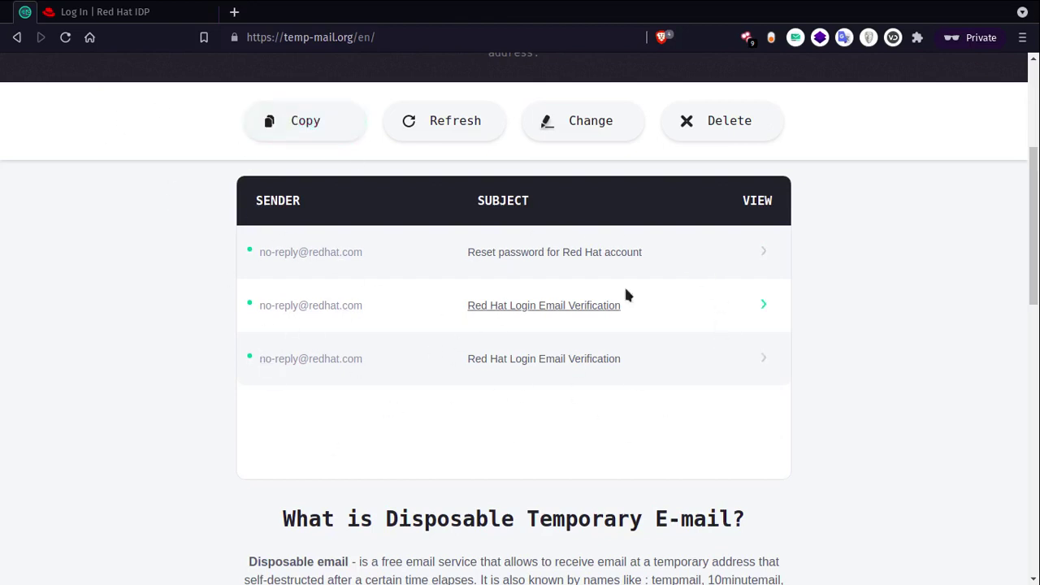
click(130, 15)
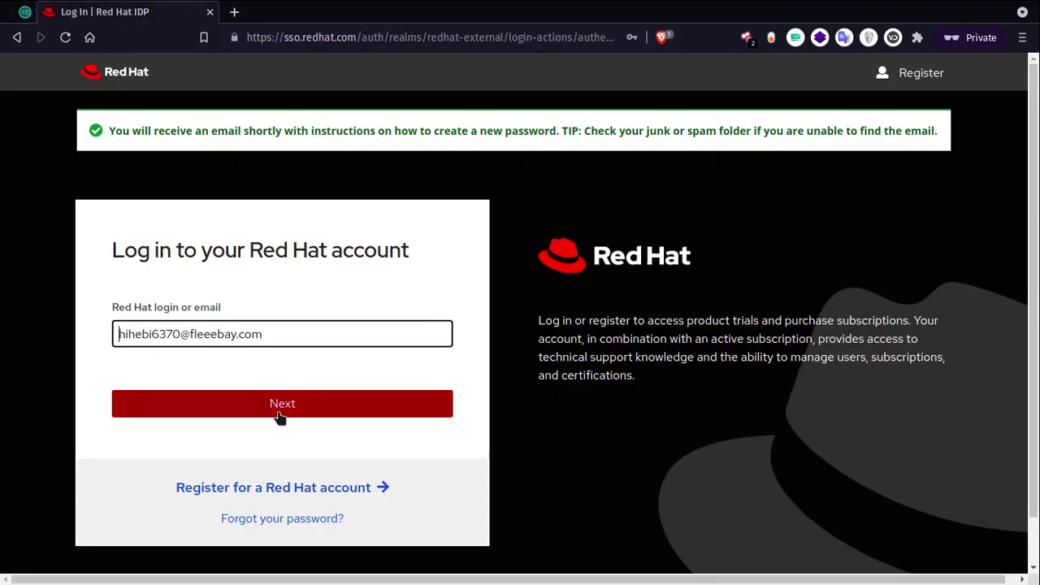
click(307, 524)
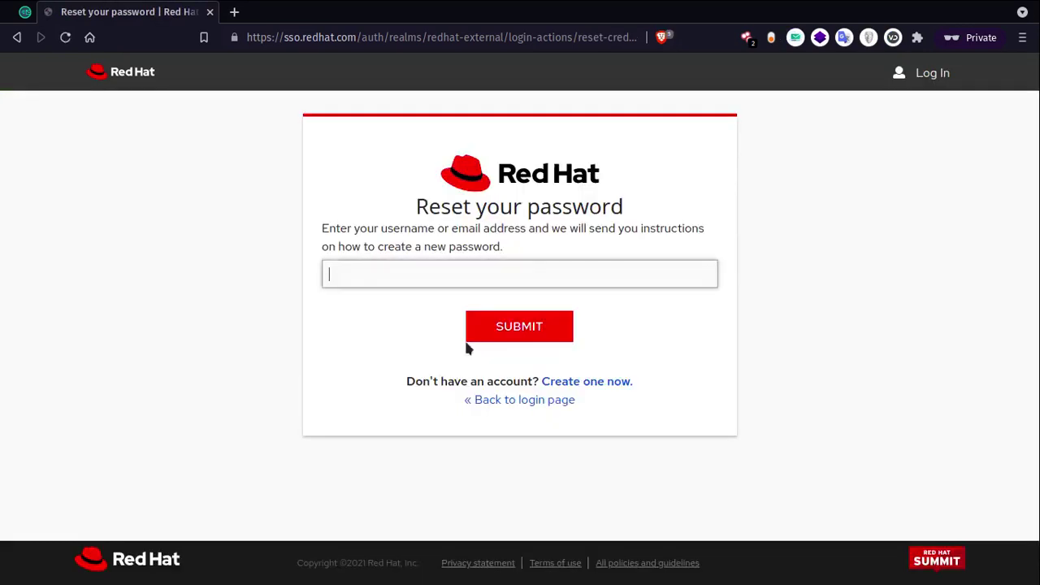
click(540, 275)
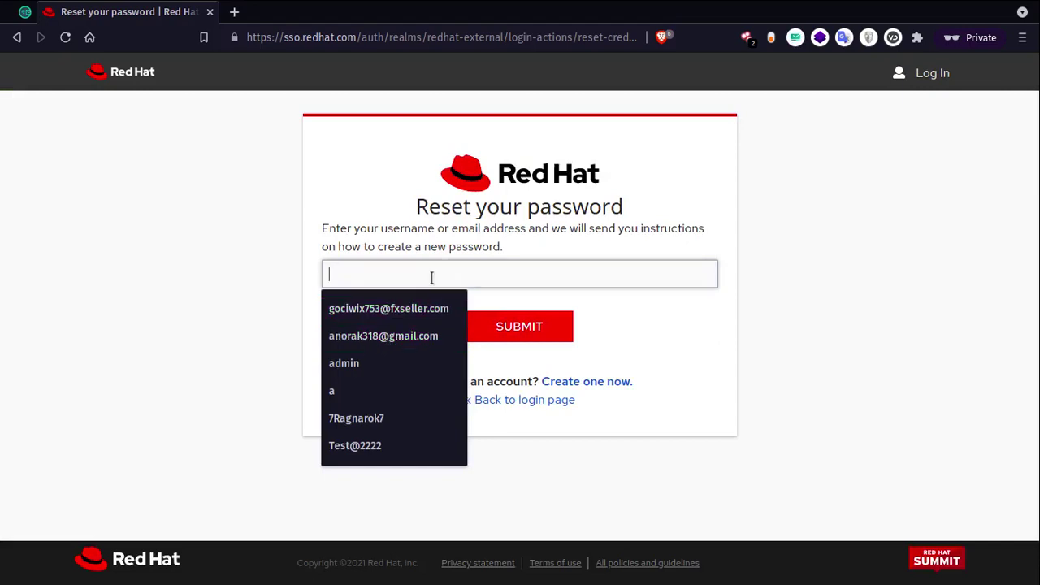
key(ctrl+v)
click(520, 327)
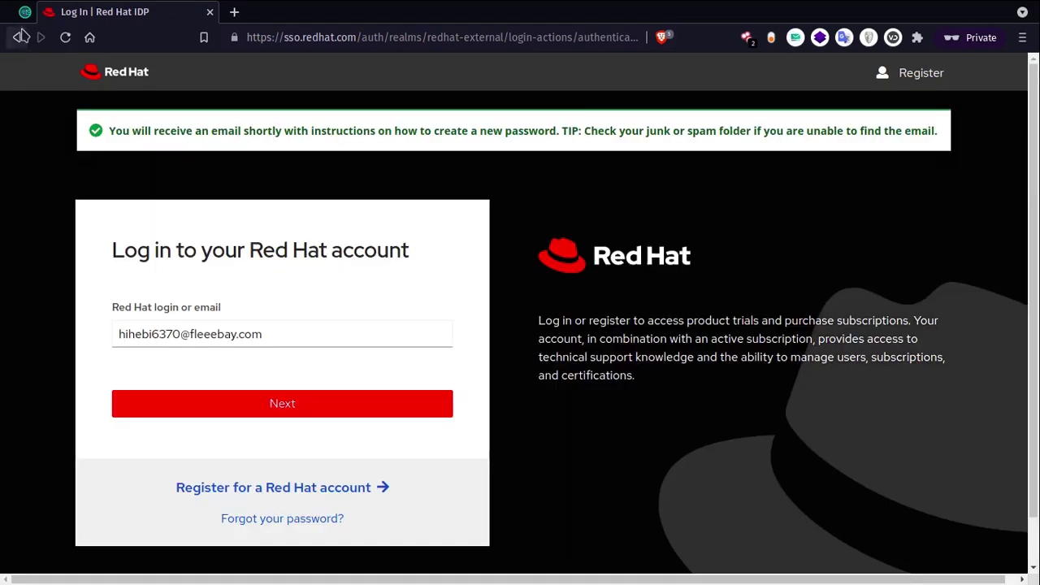
Check the main browser's Temp Mail inbox and the attacker's inbox in FireDragon for a new reset email.
click(27, 14)
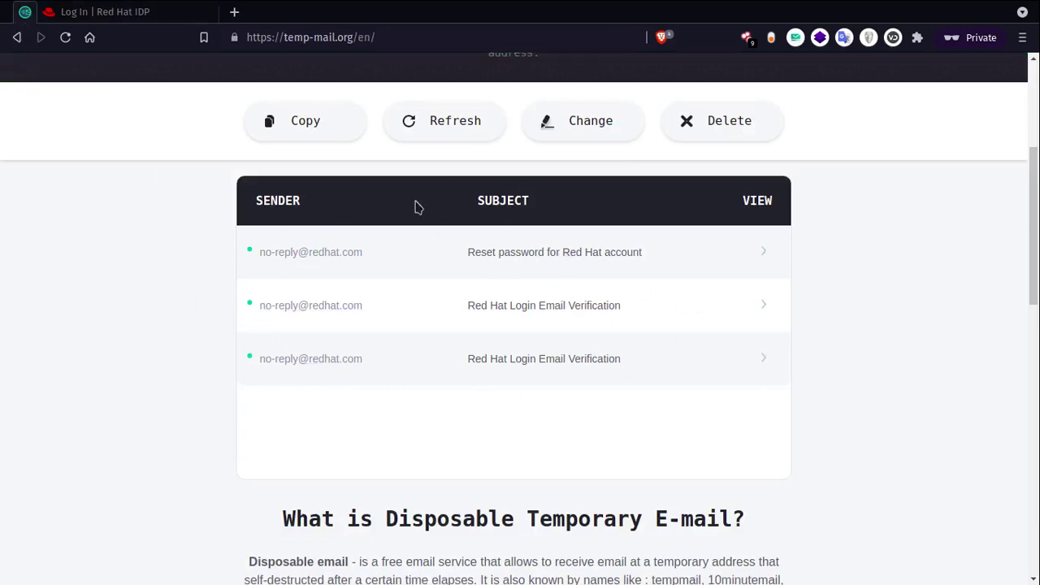
key(alt+Tab)
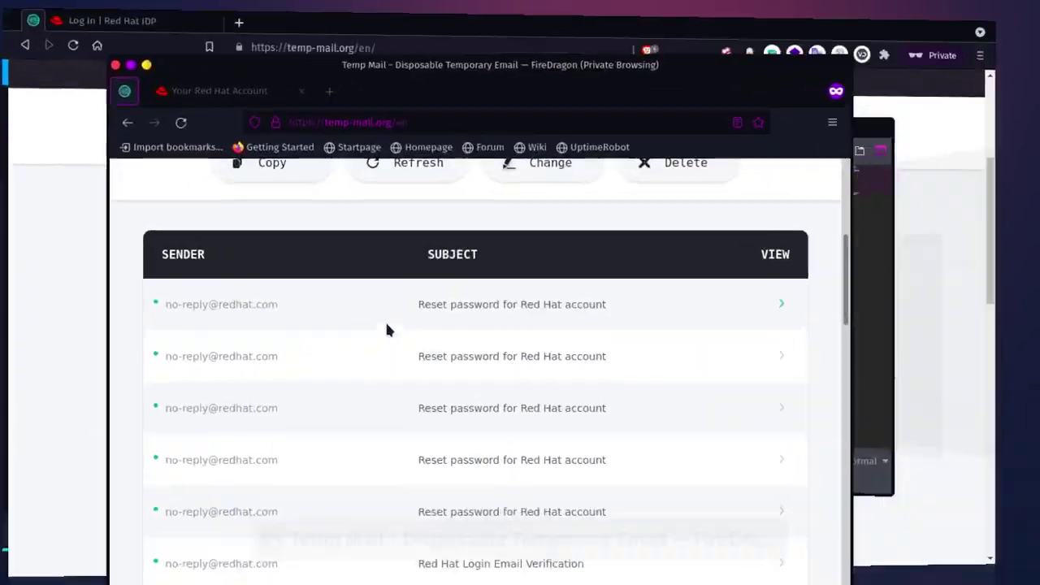
scroll(387, 332, down, 3)
scroll(522, 395, up, 2)
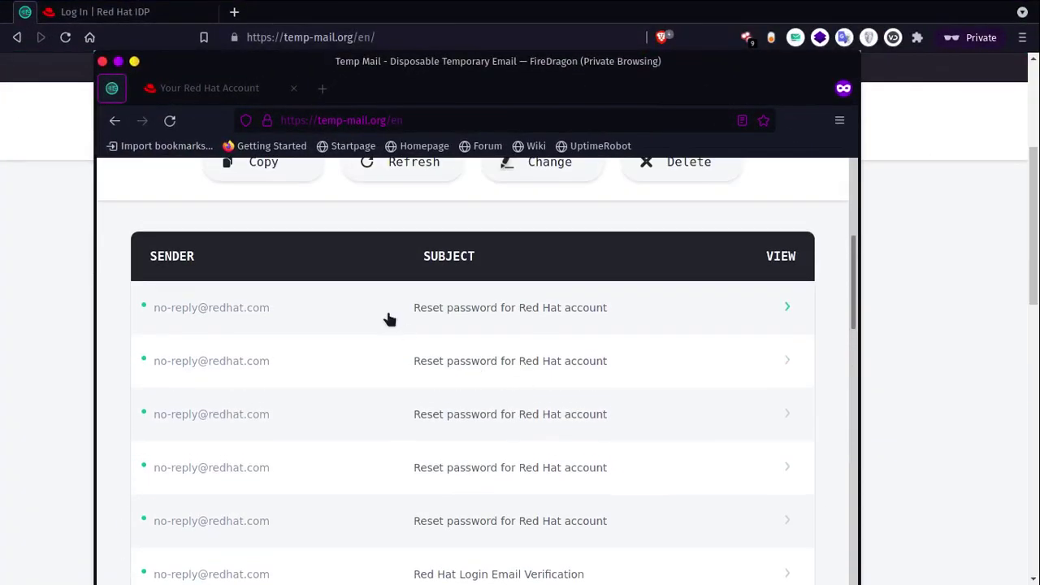
scroll(388, 325, down, 3)
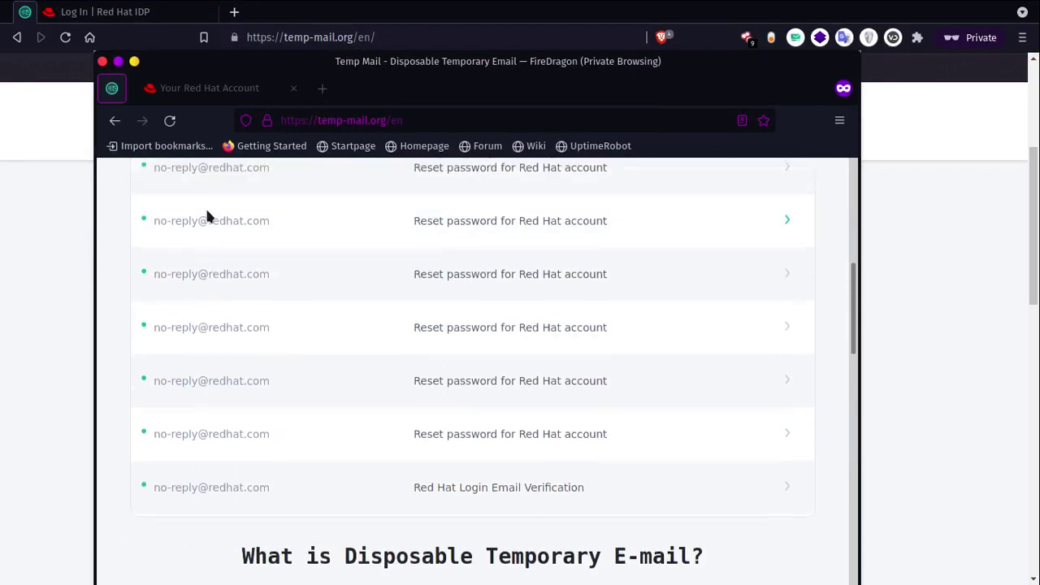
scroll(207, 216, up, 1)
scroll(389, 237, up, 2)
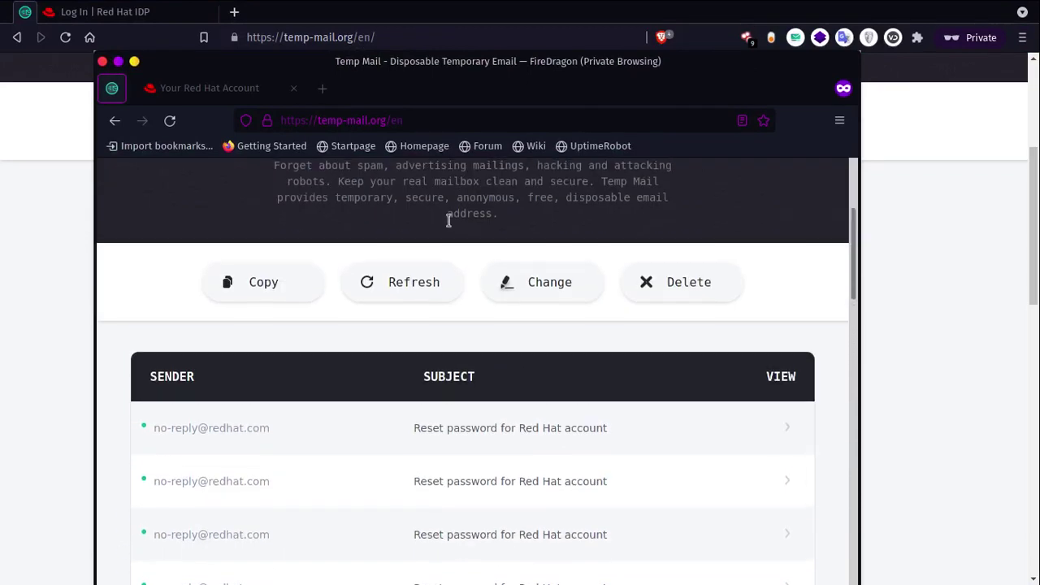
Refresh the attacker's Temp Mail message list and look through the received Red Hat reset emails.
click(400, 290)
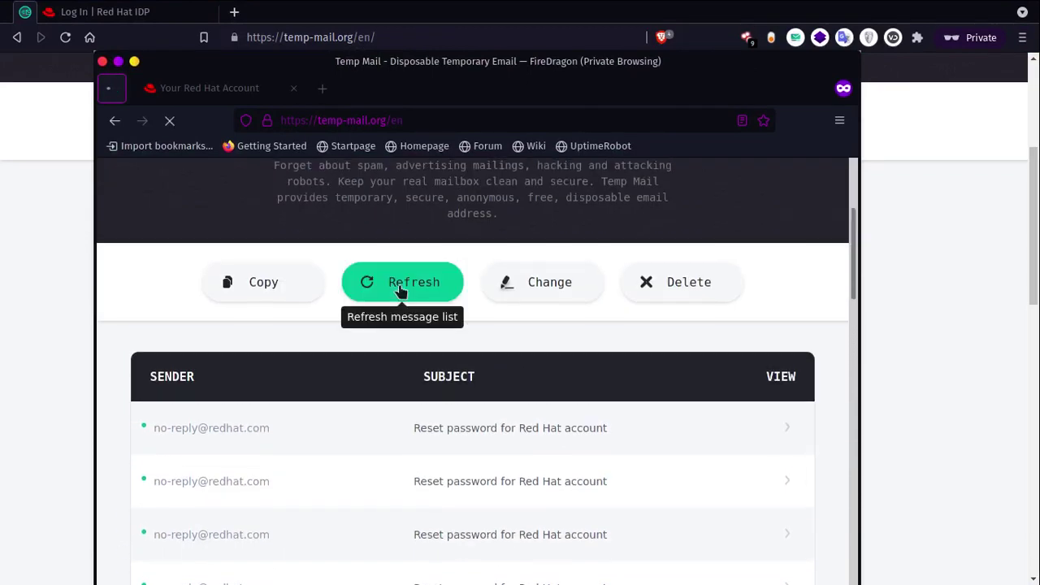
scroll(401, 291, down, 3)
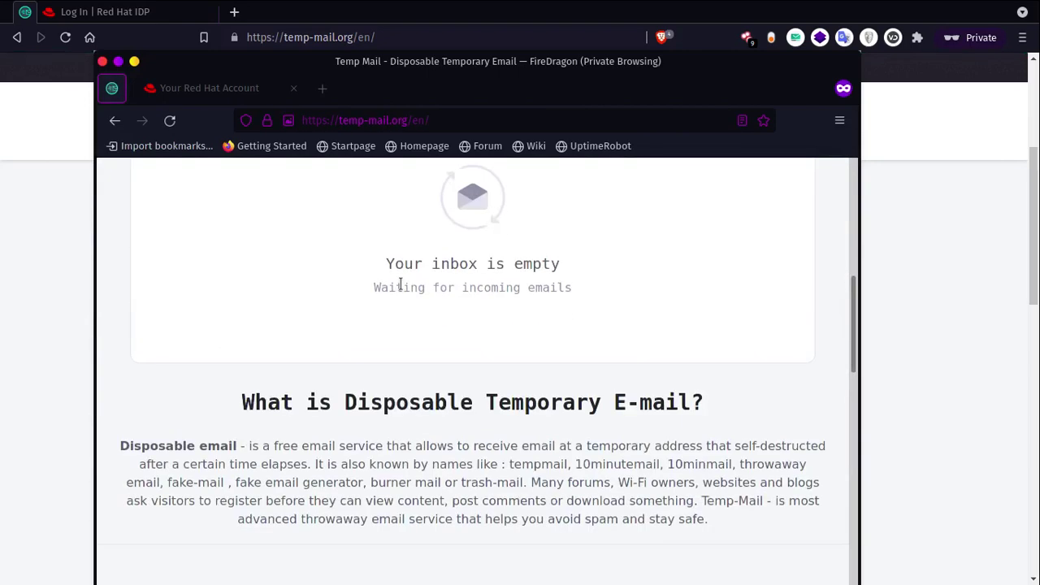
scroll(400, 291, up, 2)
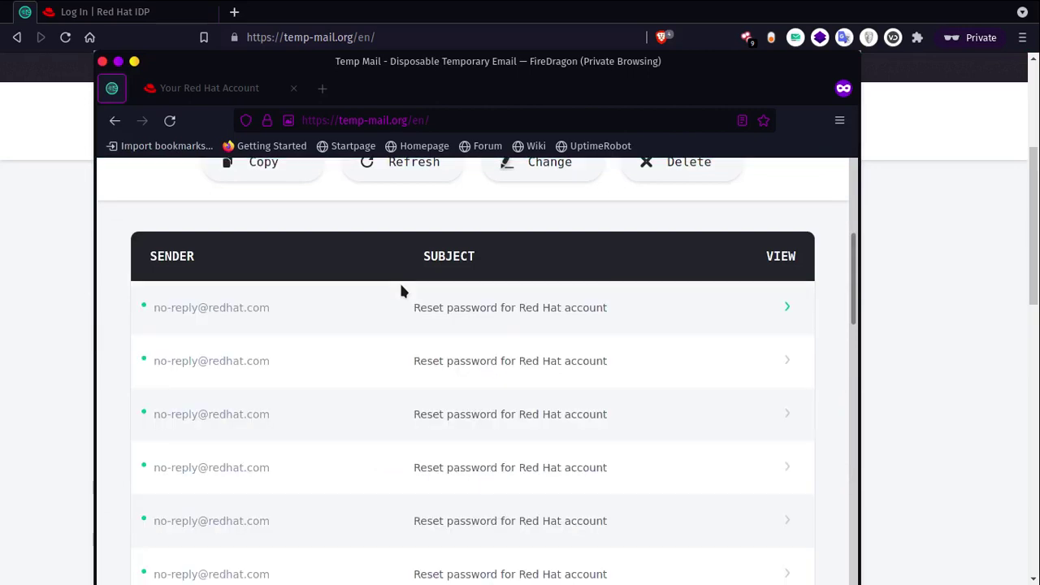
scroll(349, 366, down, 1)
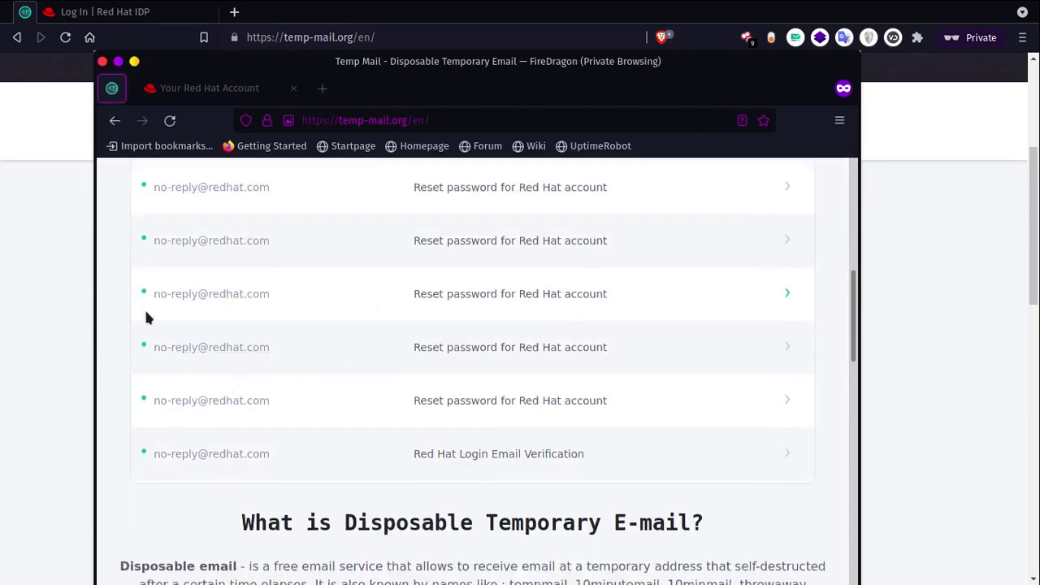
scroll(146, 317, up, 2)
scroll(167, 381, down, 2)
scroll(235, 439, up, 2)
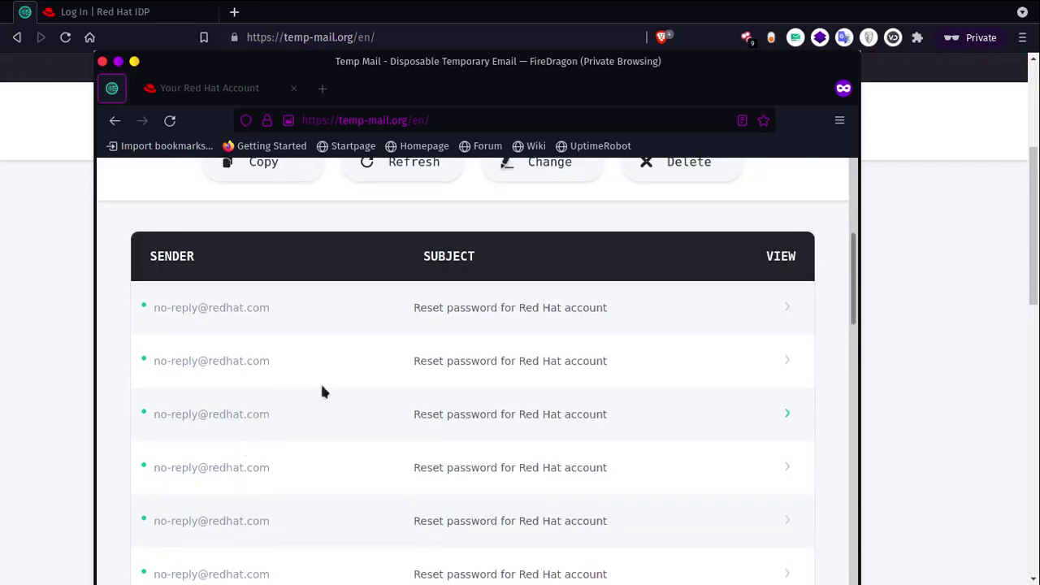
scroll(392, 366, down, 2)
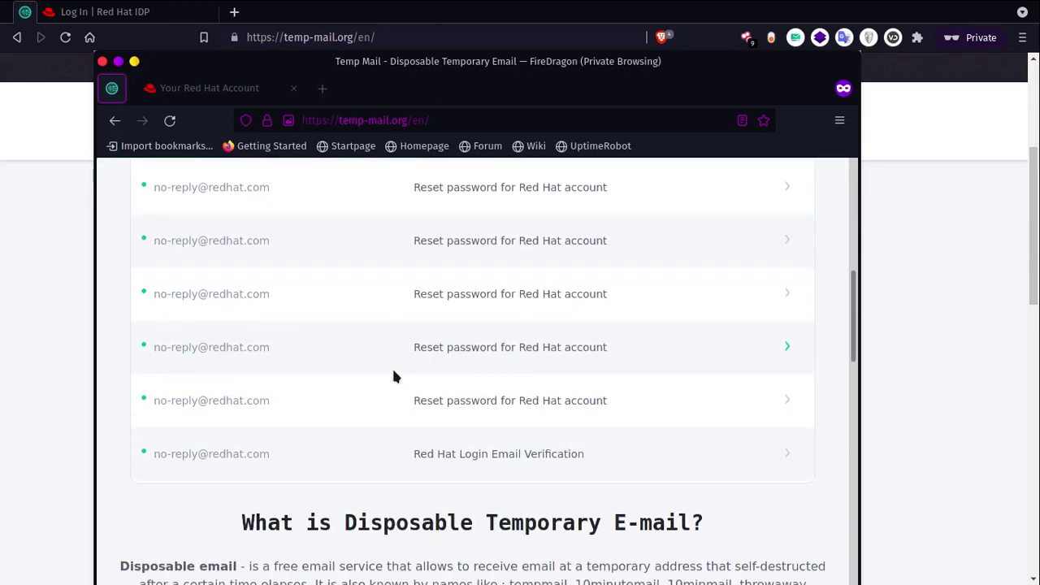
scroll(394, 376, up, 2)
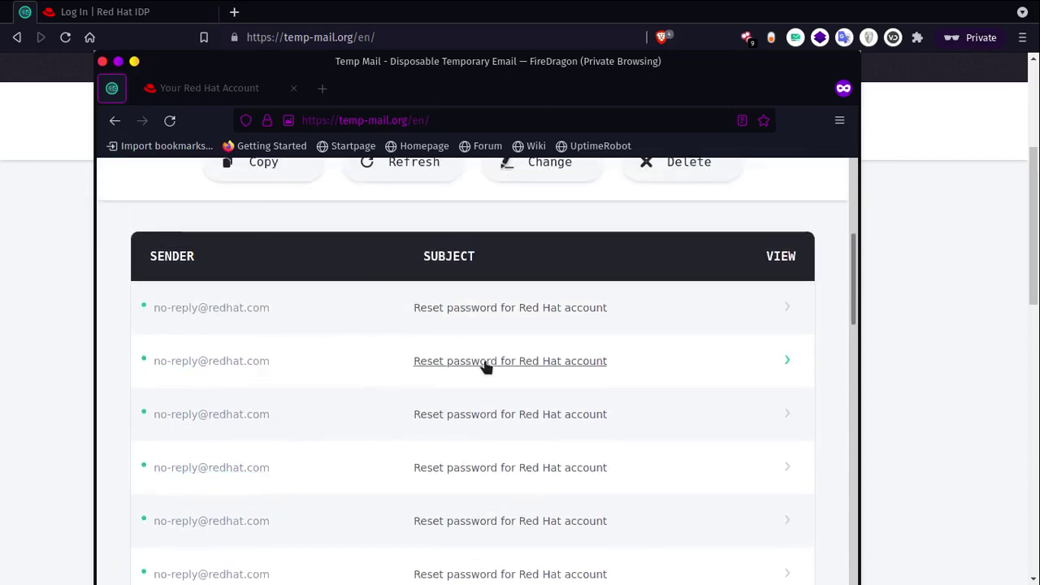
Check the temporary email address that the attacker's inbox belongs to and return to its message list.
scroll(484, 364, down, 1)
scroll(196, 501, down, 1)
scroll(214, 471, up, 4)
scroll(220, 379, up, 2)
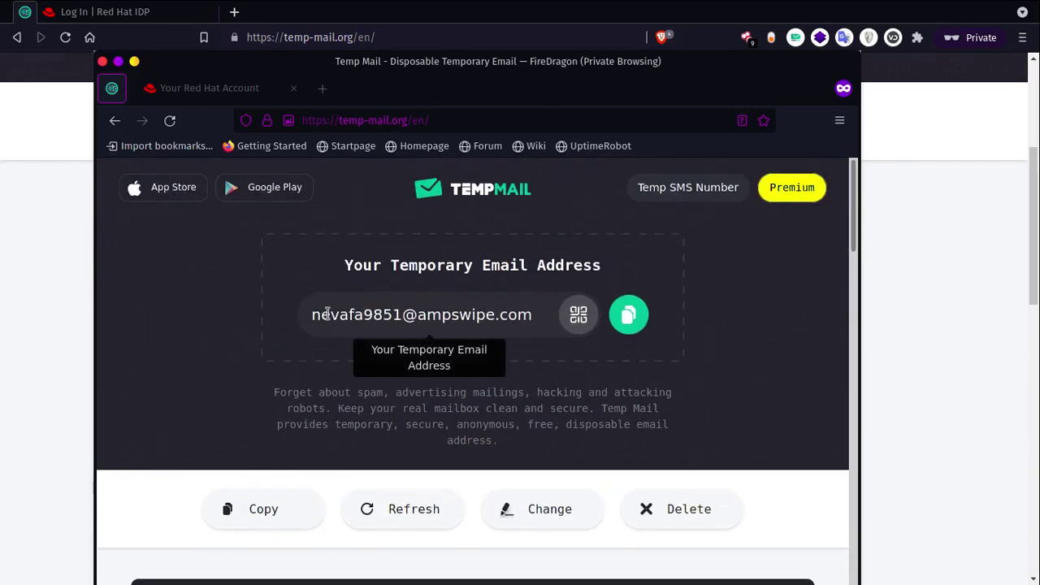
scroll(333, 318, down, 4)
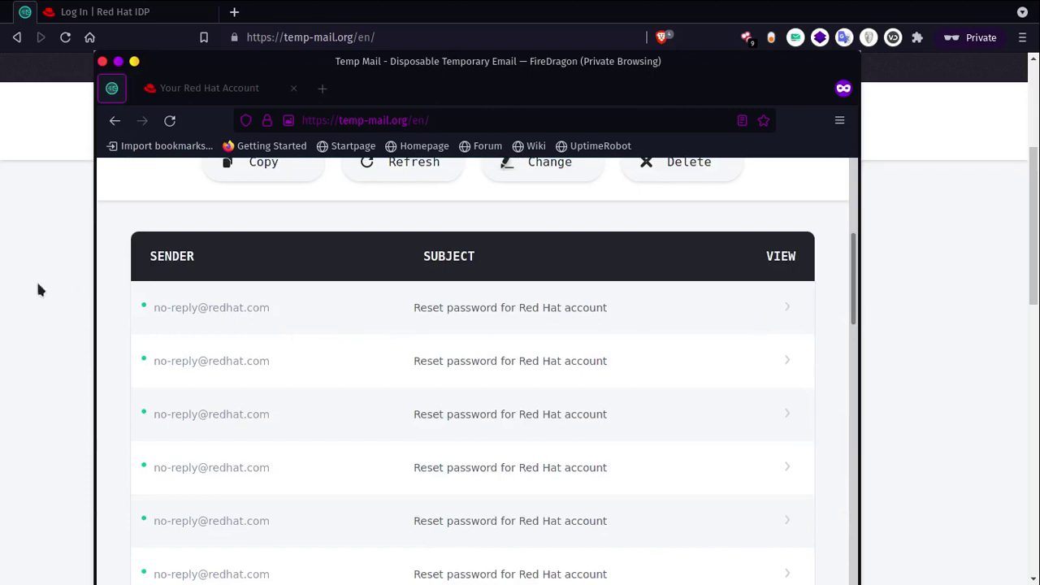
Open the newest "Reset password for Red Hat account" email, read its contents, and go back to the message list.
click(468, 316)
scroll(403, 308, down, 4)
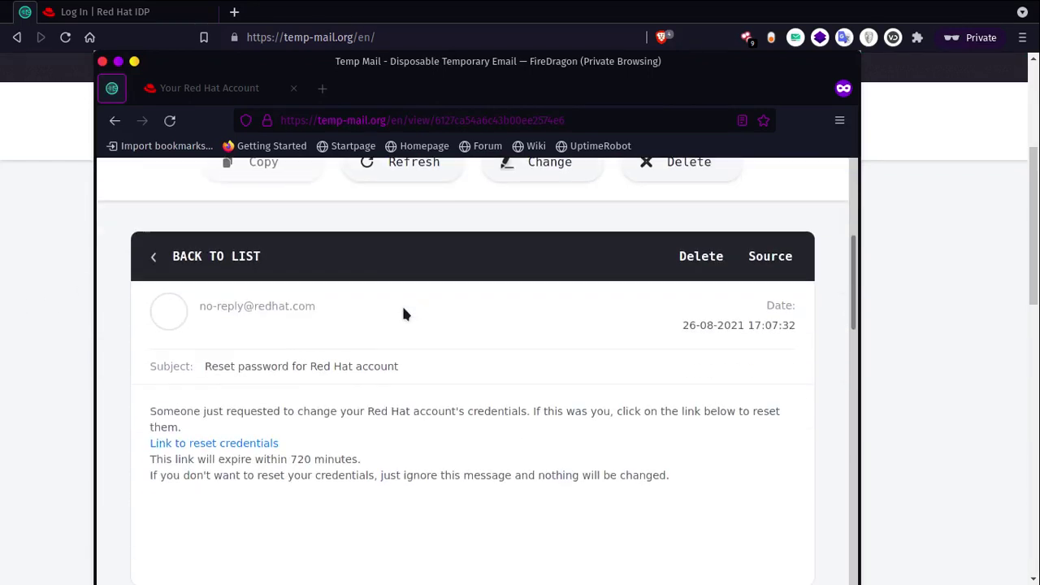
scroll(404, 314, down, 2)
scroll(404, 314, up, 2)
click(167, 258)
Examine the full list of Red Hat reset and verification emails in the attacker's inbox.
scroll(562, 434, down, 4)
scroll(342, 398, up, 2)
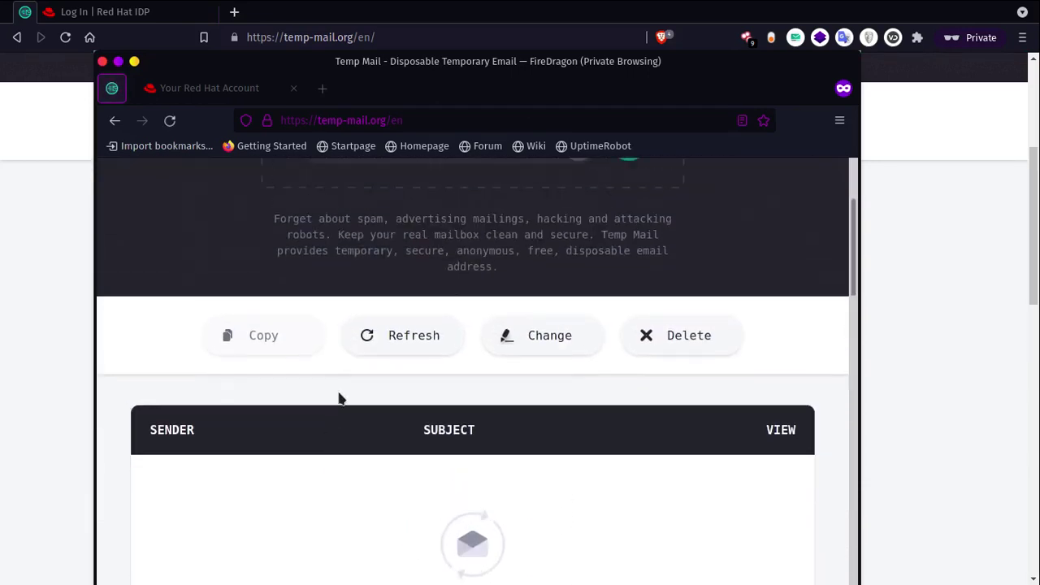
scroll(341, 399, up, 2)
scroll(378, 407, down, 3)
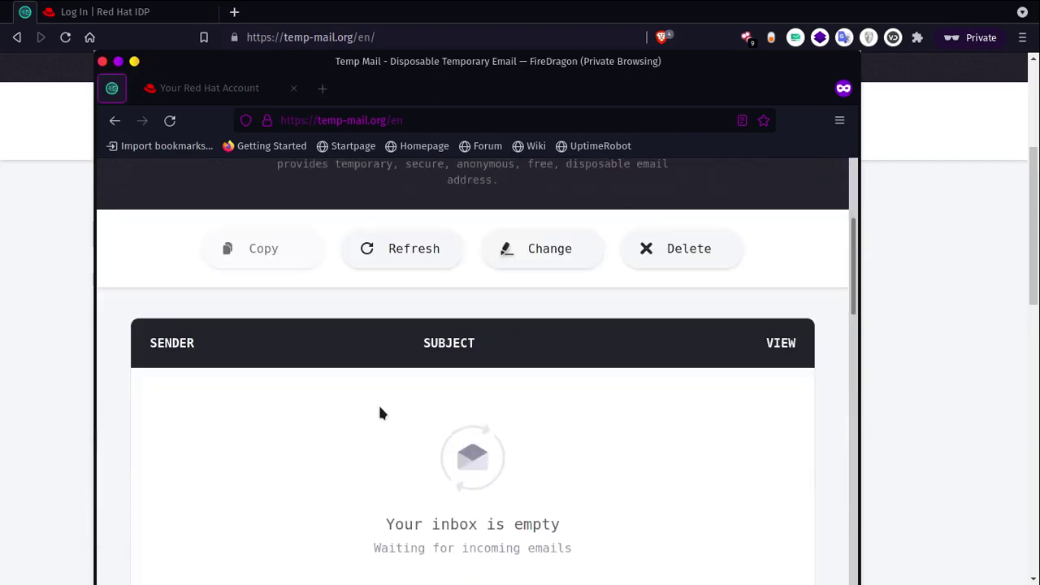
scroll(343, 402, down, 3)
scroll(185, 292, up, 2)
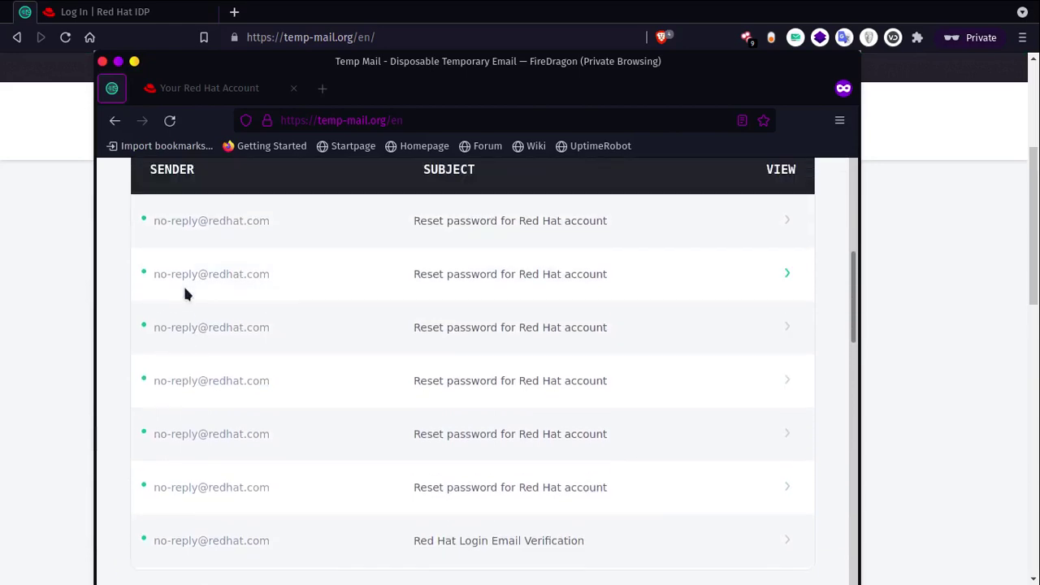
scroll(203, 244, down, 2)
scroll(205, 251, down, 5)
scroll(221, 318, up, 4)
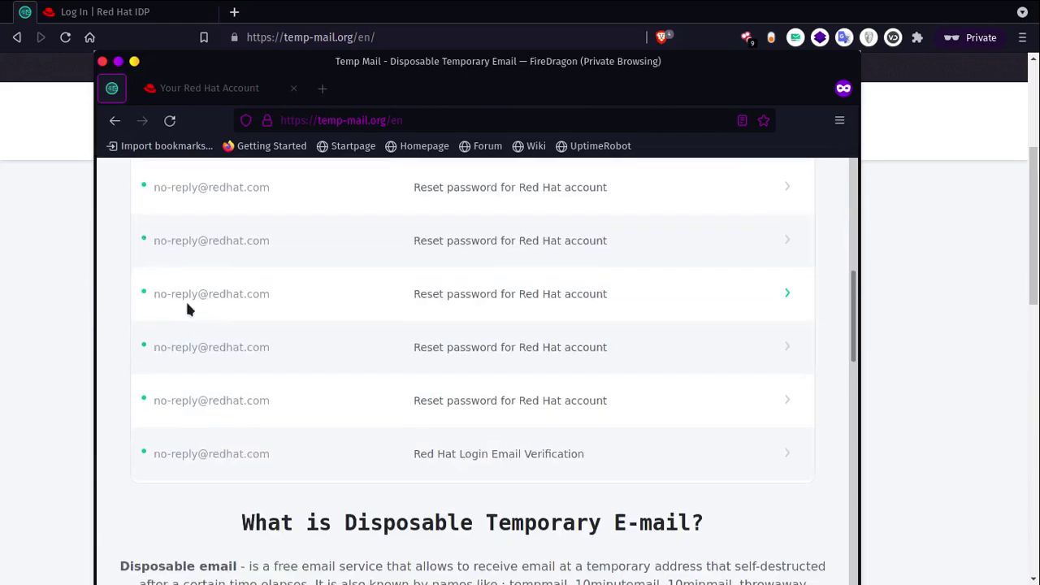
Request another Red Hat password reset, entering the test account's email address on the reset form and submitting it.
click(73, 23)
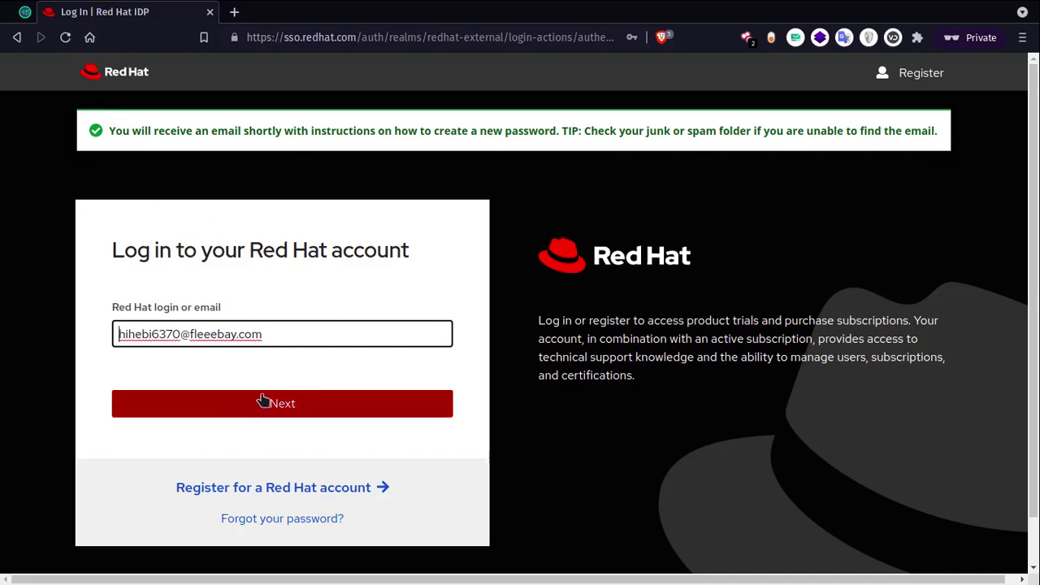
click(260, 521)
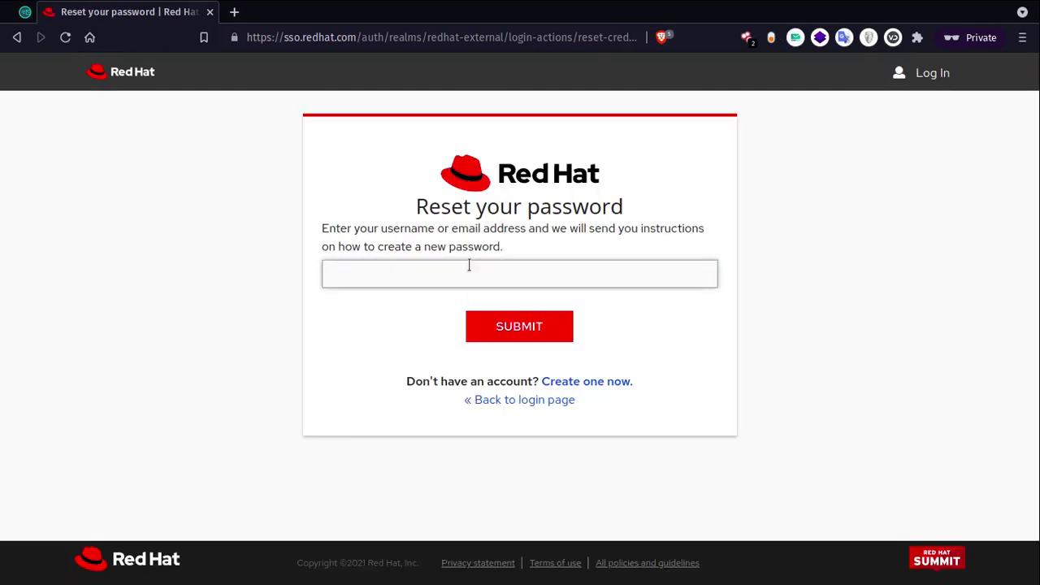
click(480, 266)
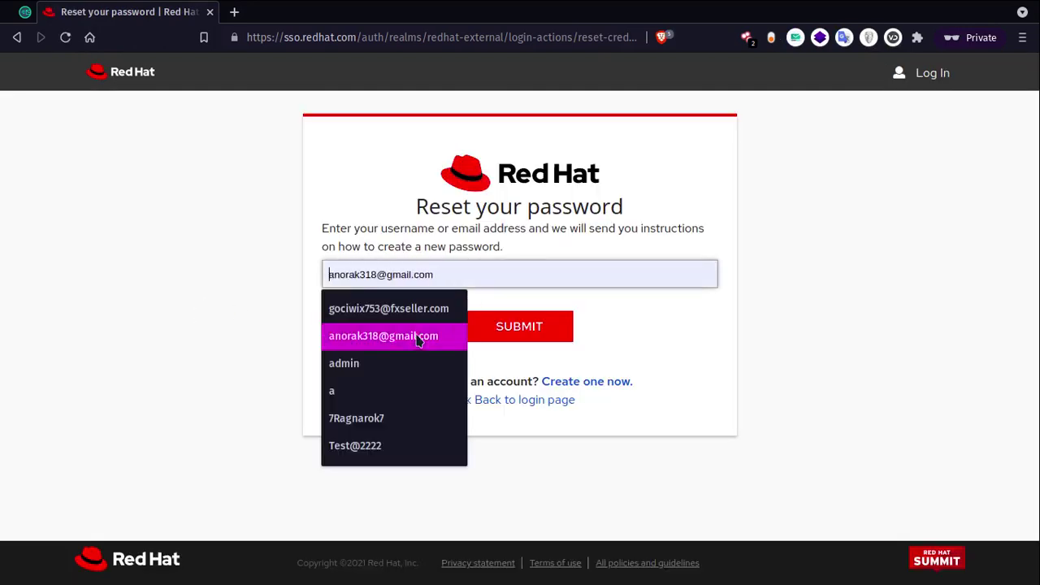
key(ctrl+v)
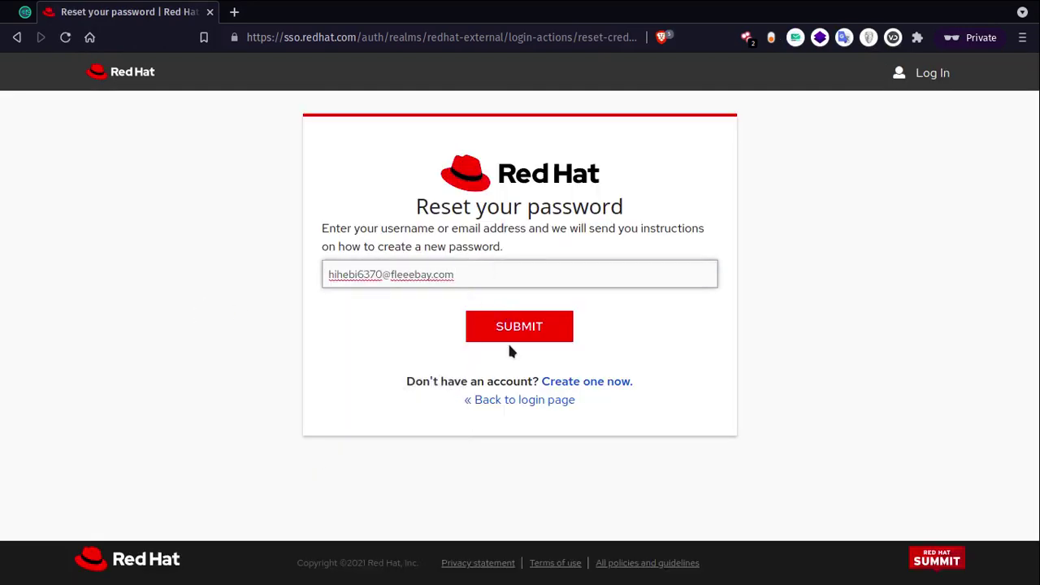
click(519, 327)
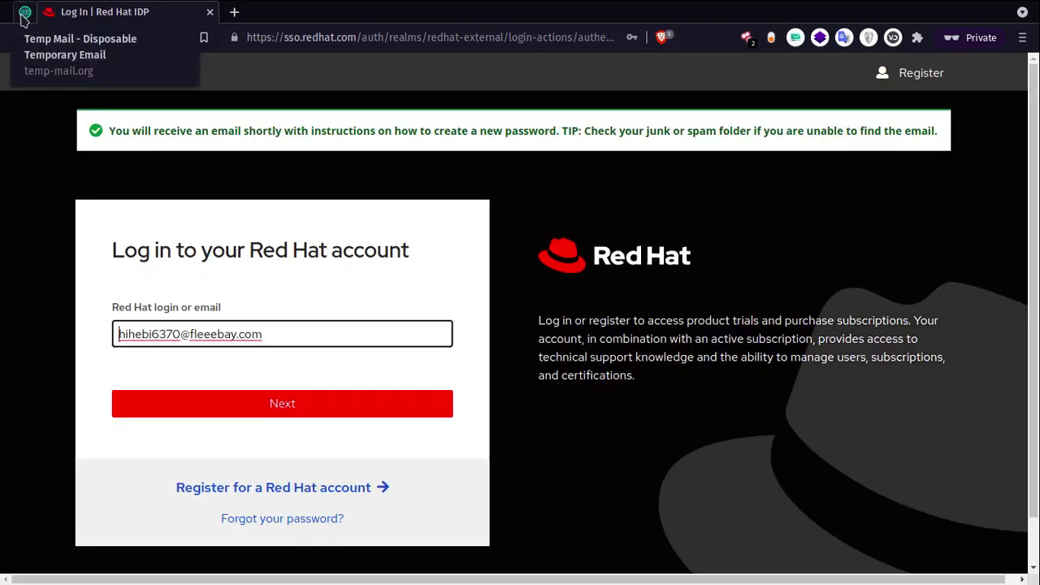
Check the victim's Temp Mail inbox for the reset email and look through the attacker's message list.
click(25, 12)
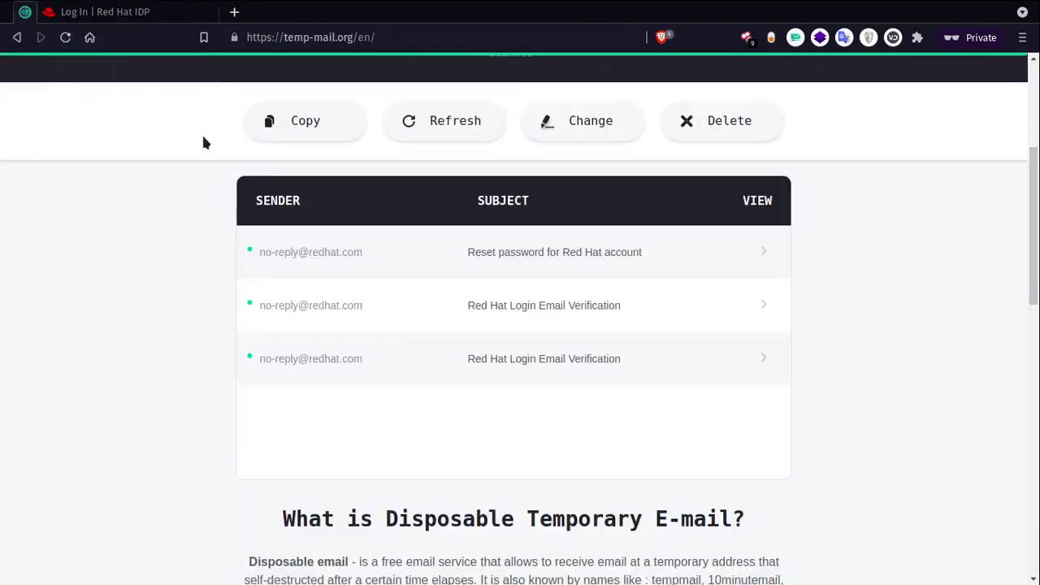
key(alt+Tab)
scroll(364, 244, up, 5)
scroll(370, 268, down, 5)
scroll(174, 333, down, 3)
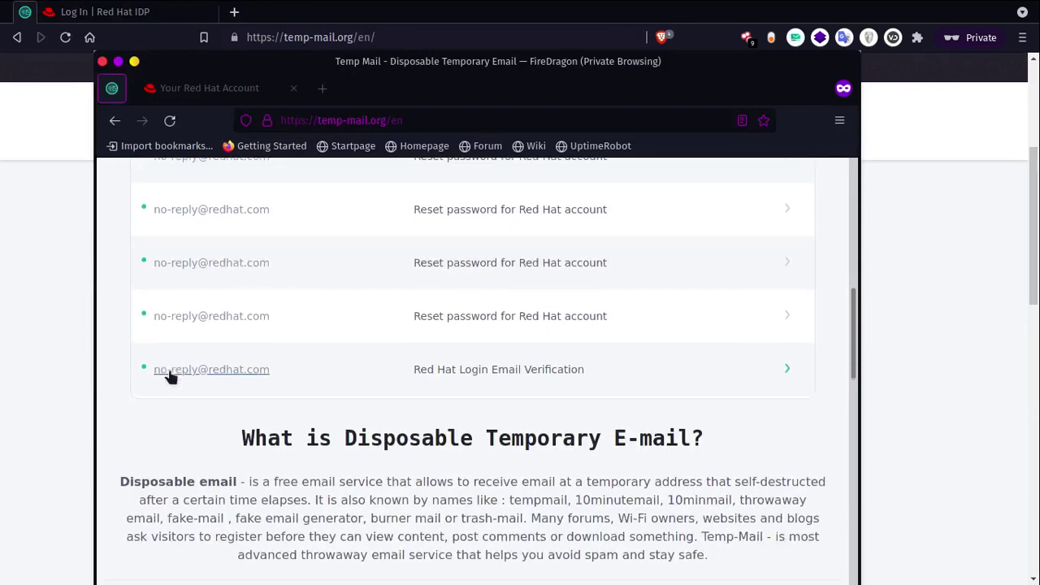
scroll(183, 361, up, 3)
scroll(604, 390, down, 1)
scroll(150, 278, up, 2)
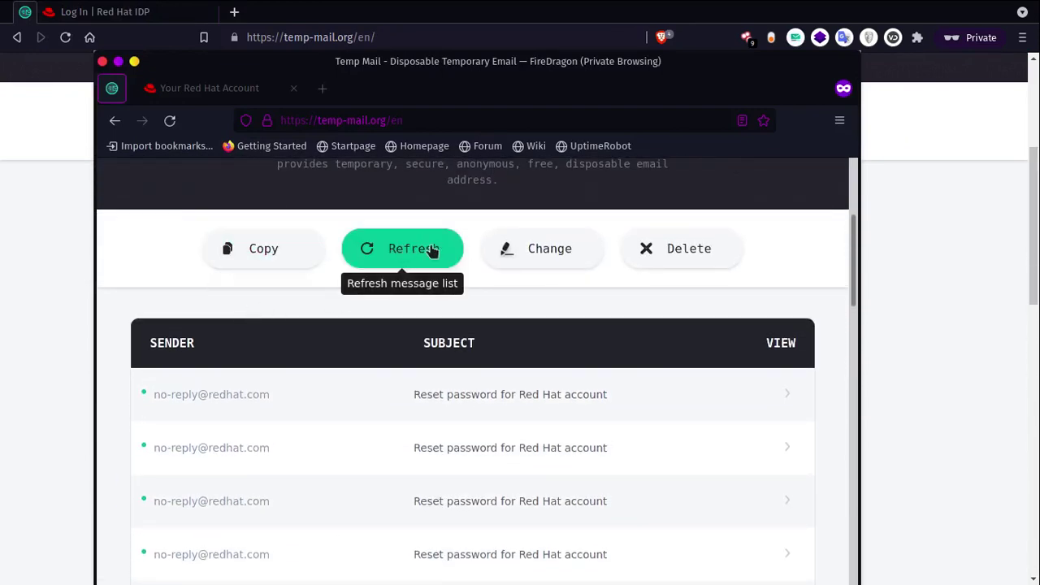
Refresh the attacker's Temp Mail message list and highlight the received Red Hat password reset emails.
click(411, 256)
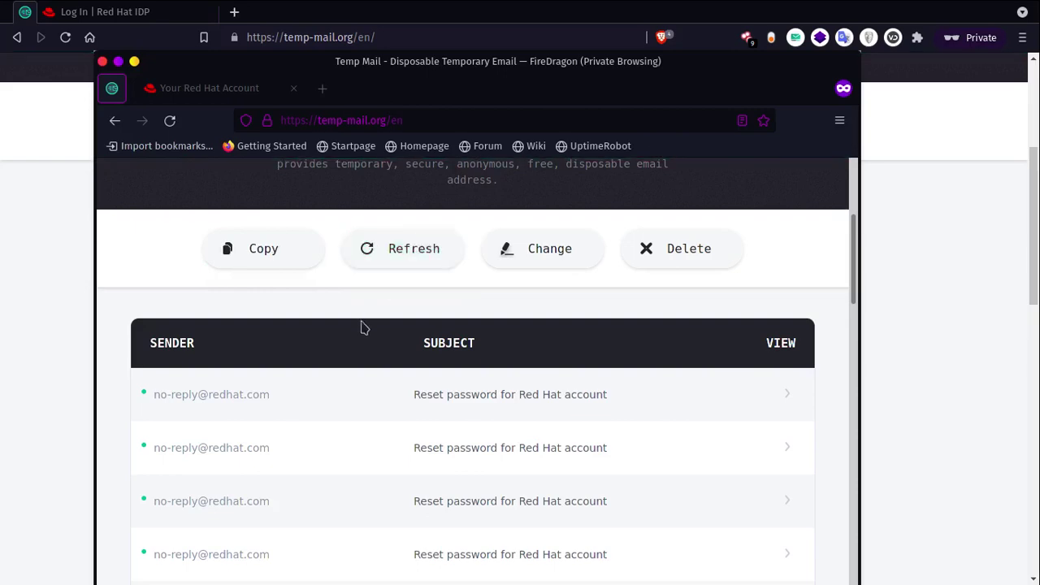
scroll(480, 369, down, 6)
scroll(202, 384, up, 2)
scroll(189, 326, up, 2)
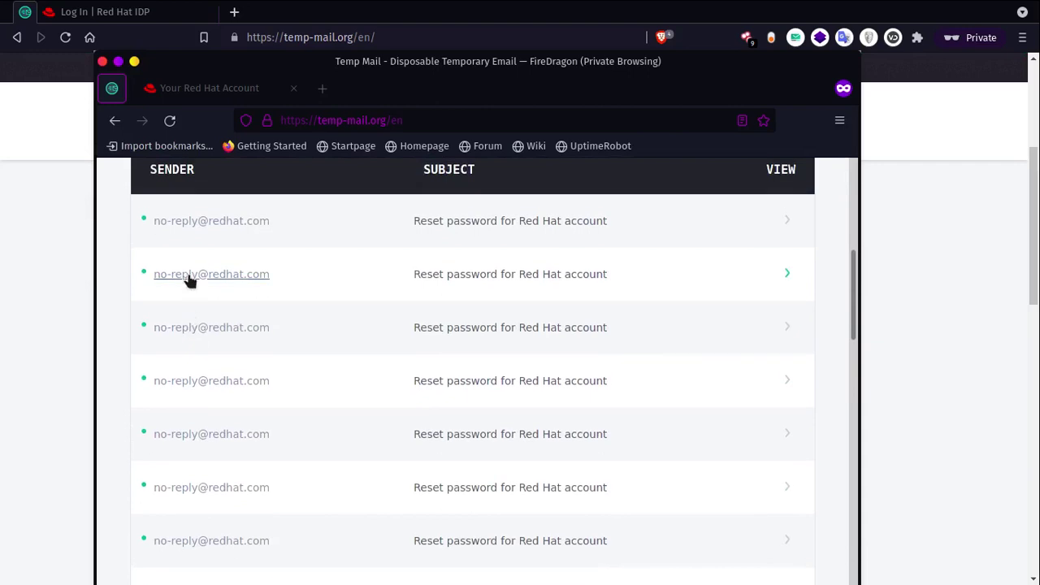
scroll(212, 234, down, 3)
scroll(188, 372, up, 3)
drag(124, 209, 141, 580)
scroll(169, 460, down, 3)
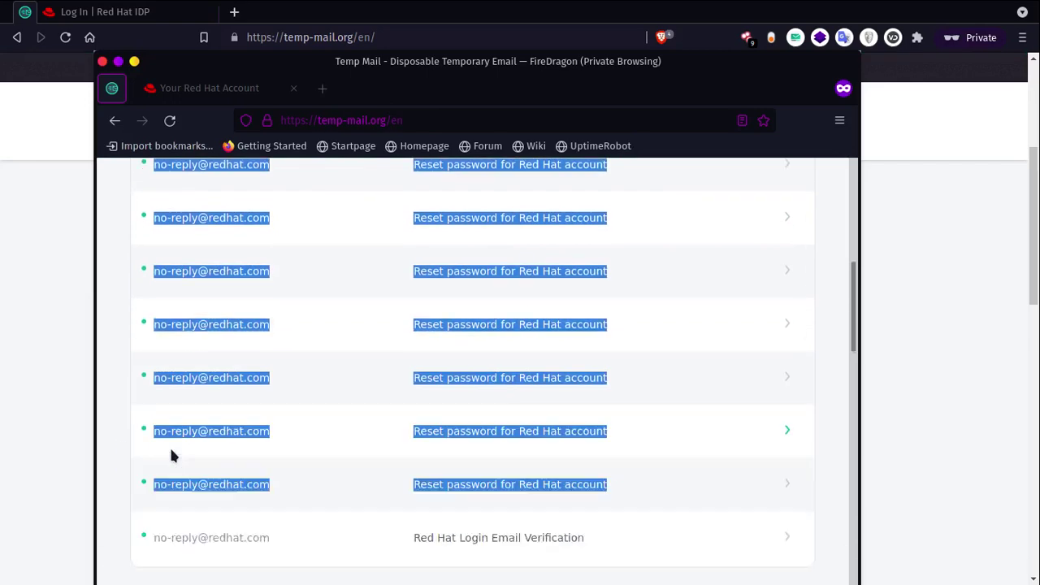
scroll(171, 452, up, 4)
Review the Red Hat reset confirmation page and check which temporary address the attacker's inbox belongs to.
click(77, 14)
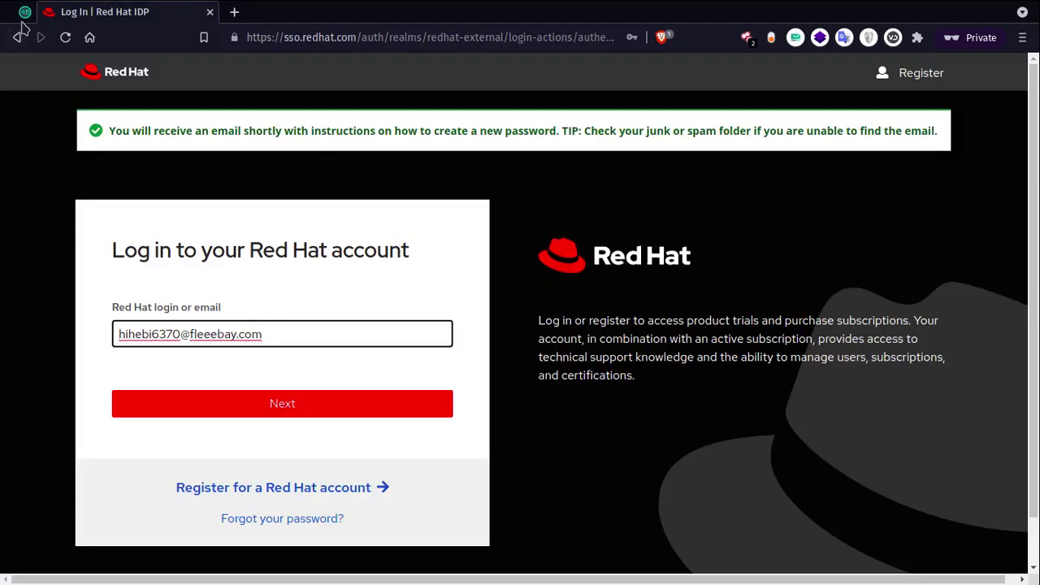
key(alt+Tab)
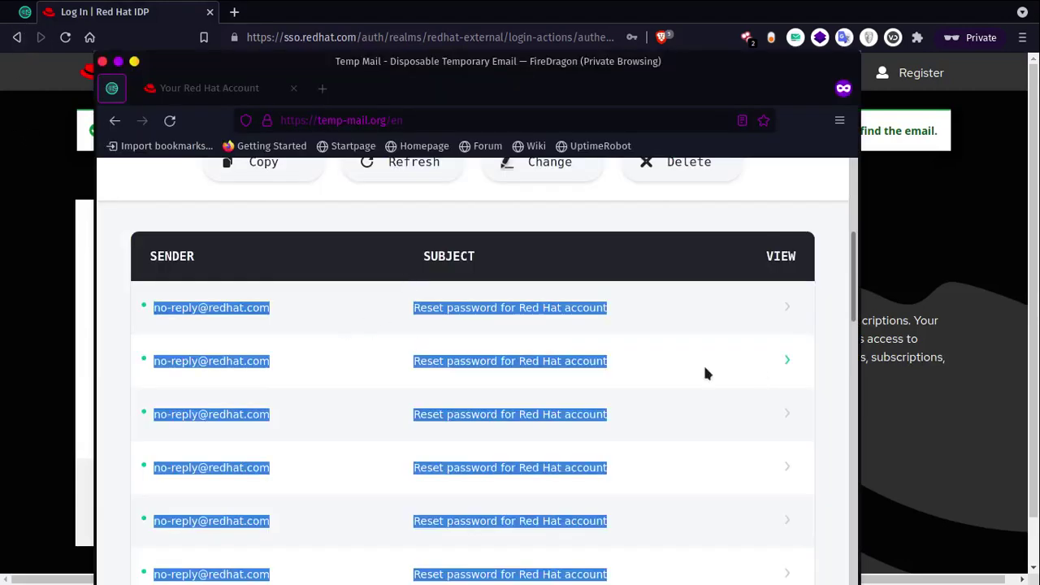
click(823, 331)
scroll(383, 333, up, 2)
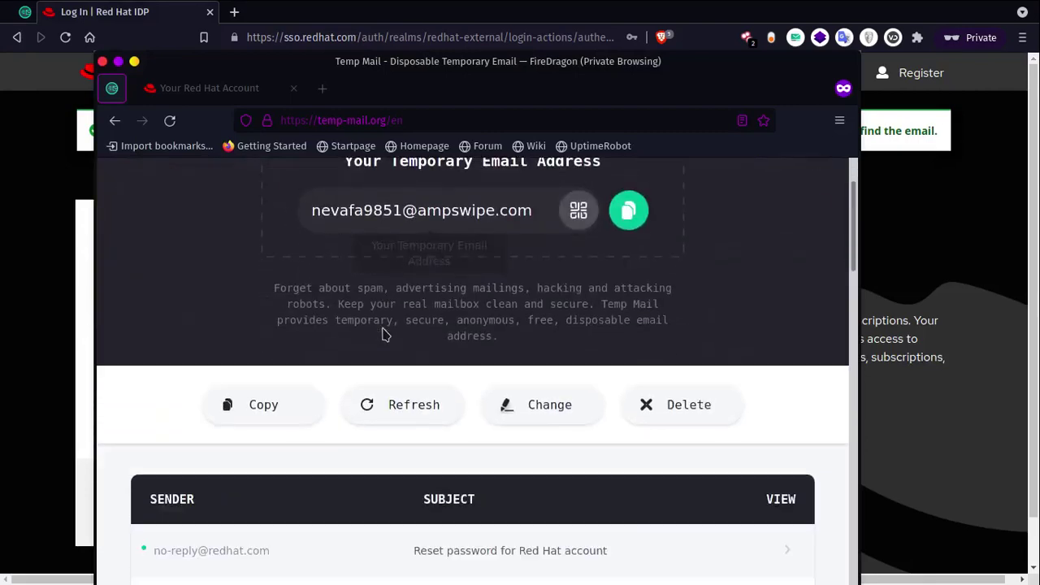
scroll(385, 333, down, 1)
scroll(382, 334, up, 2)
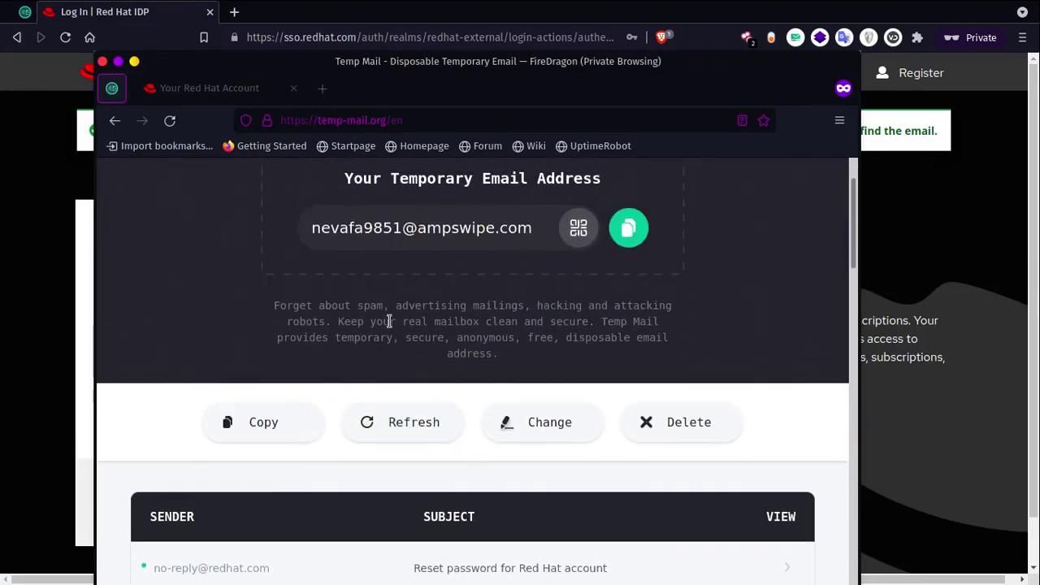
scroll(383, 297, down, 2)
scroll(253, 336, down, 2)
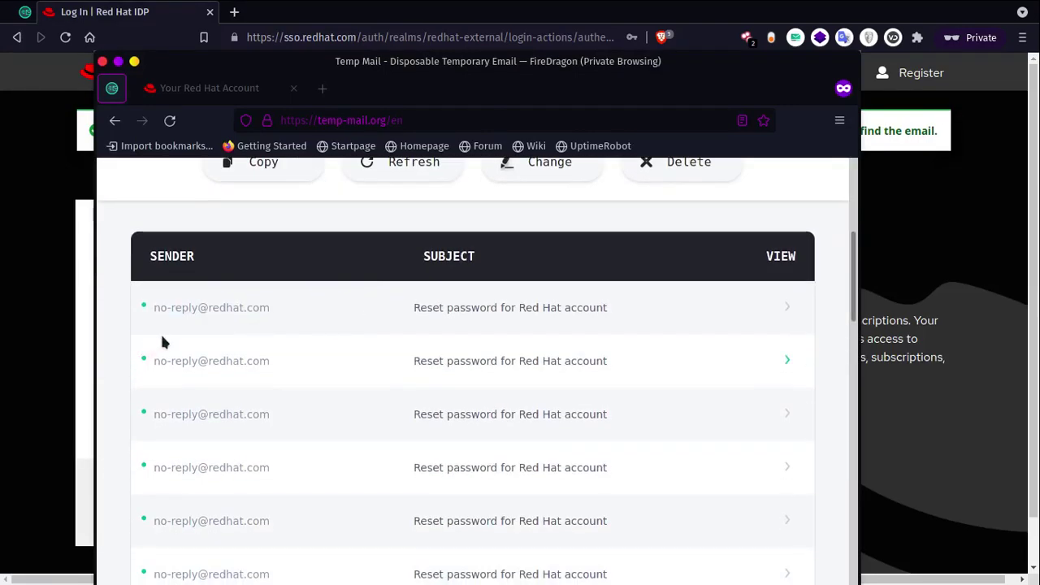
Open the newest "Reset password for Red Hat account" email and follow its link to the Update password page.
click(493, 316)
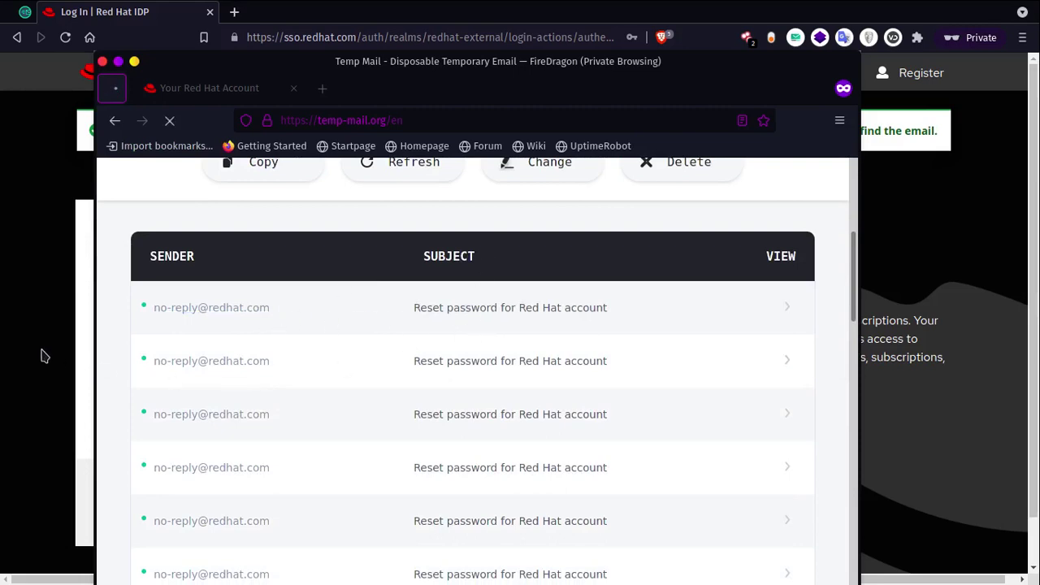
scroll(496, 374, down, 5)
scroll(428, 377, down, 2)
scroll(325, 382, down, 2)
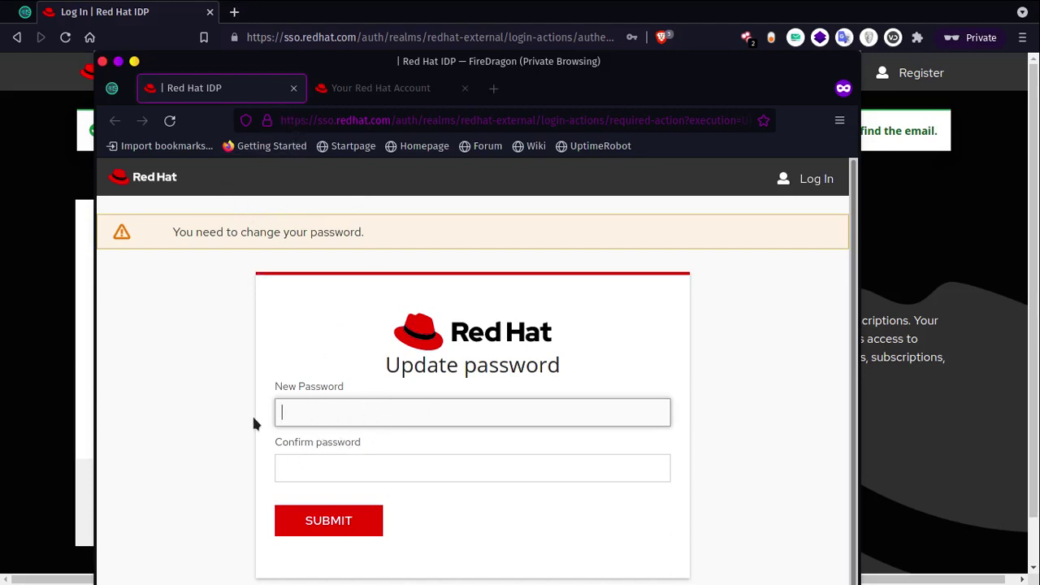
Return to the Red Hat login page and highlight the email address in the login field.
click(59, 272)
click(308, 334)
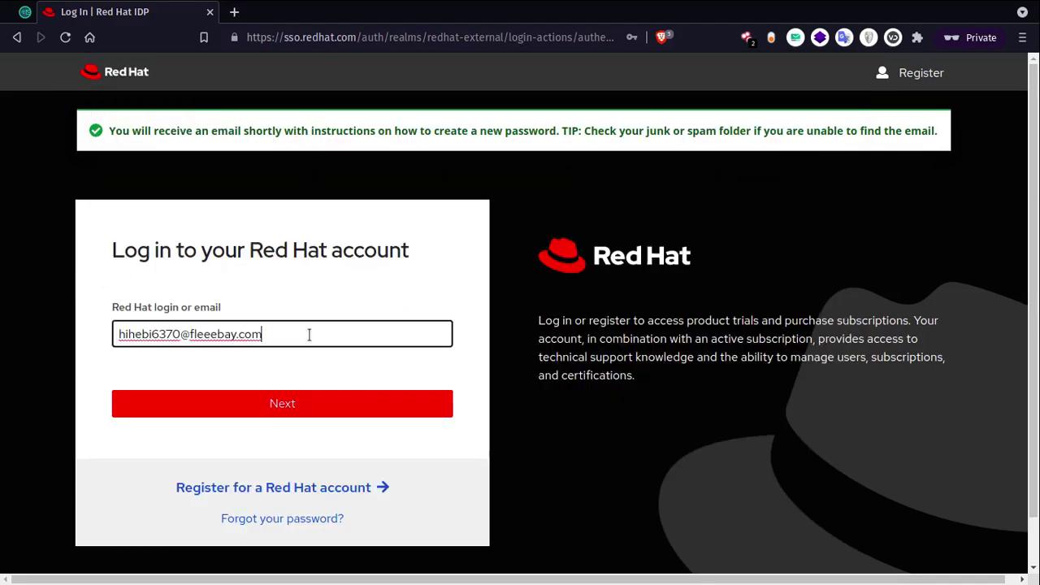
drag(306, 334, 108, 338)
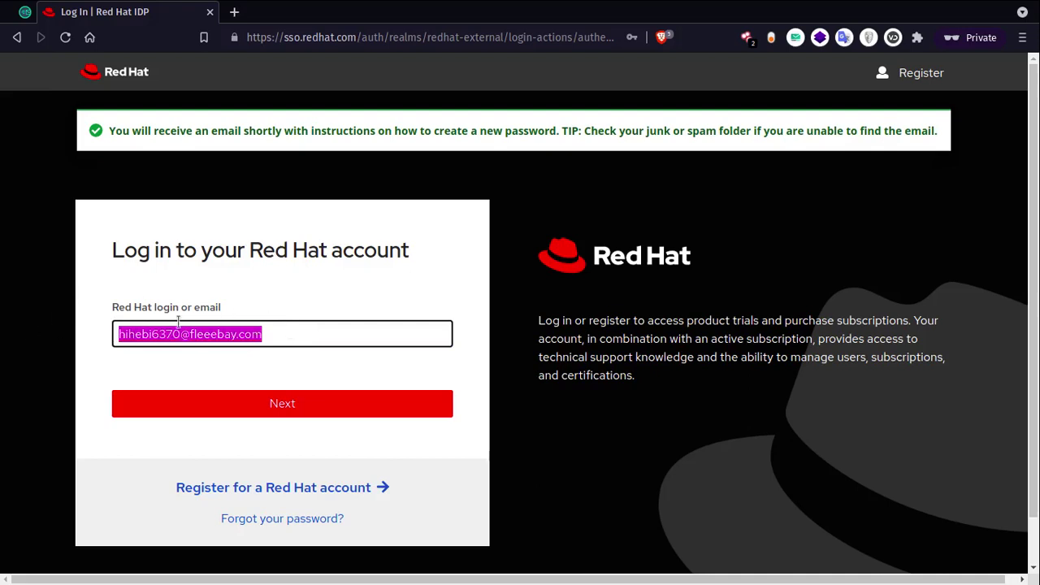
click(277, 333)
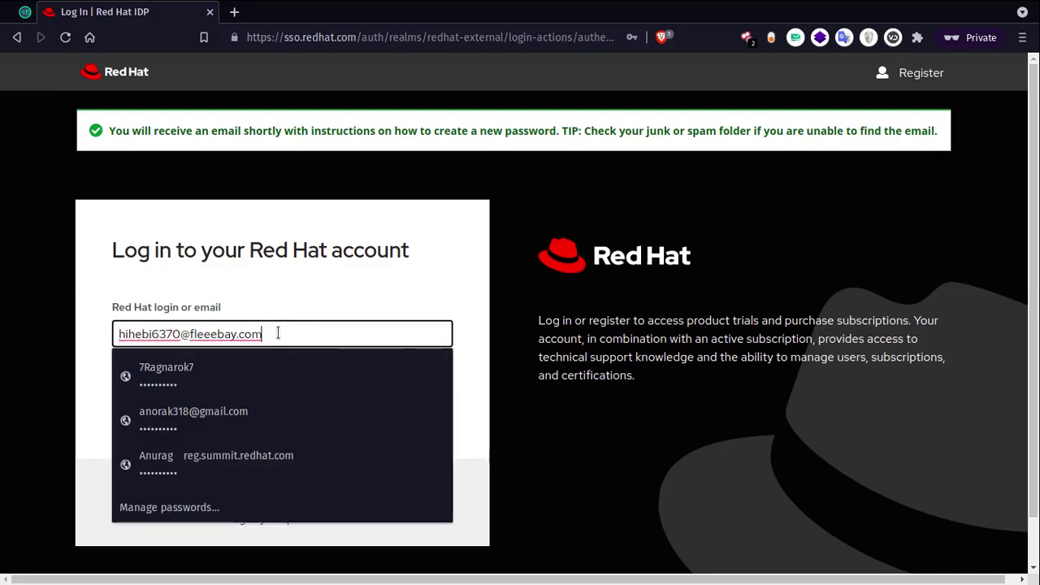
drag(274, 333, 114, 333)
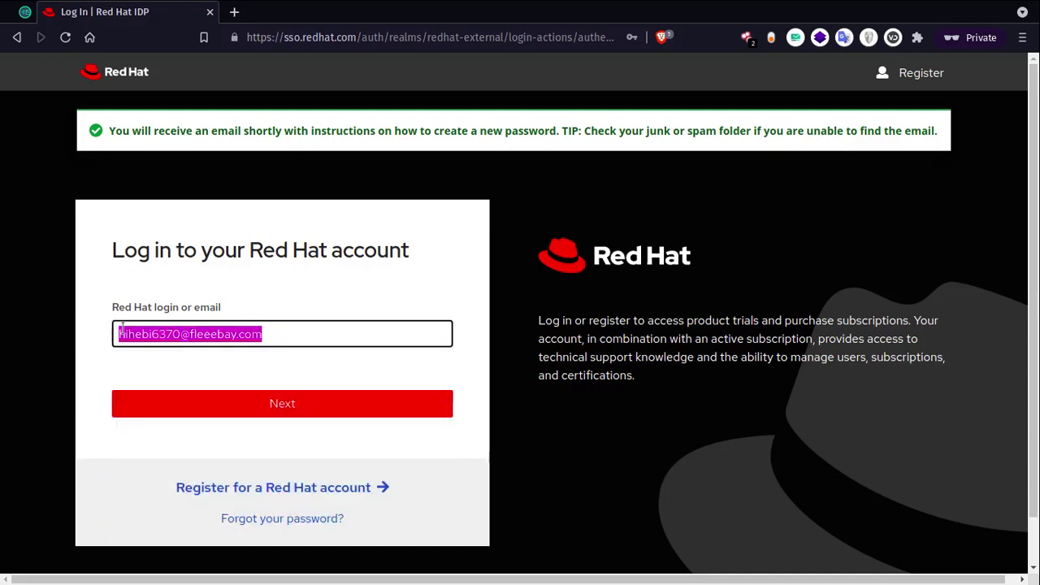
drag(116, 328, 278, 327)
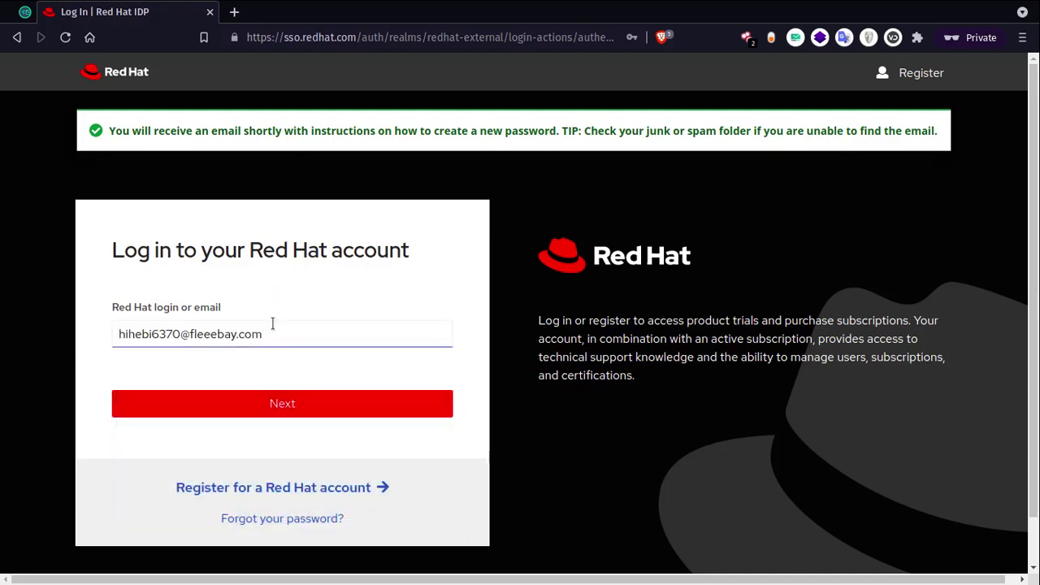
click(273, 335)
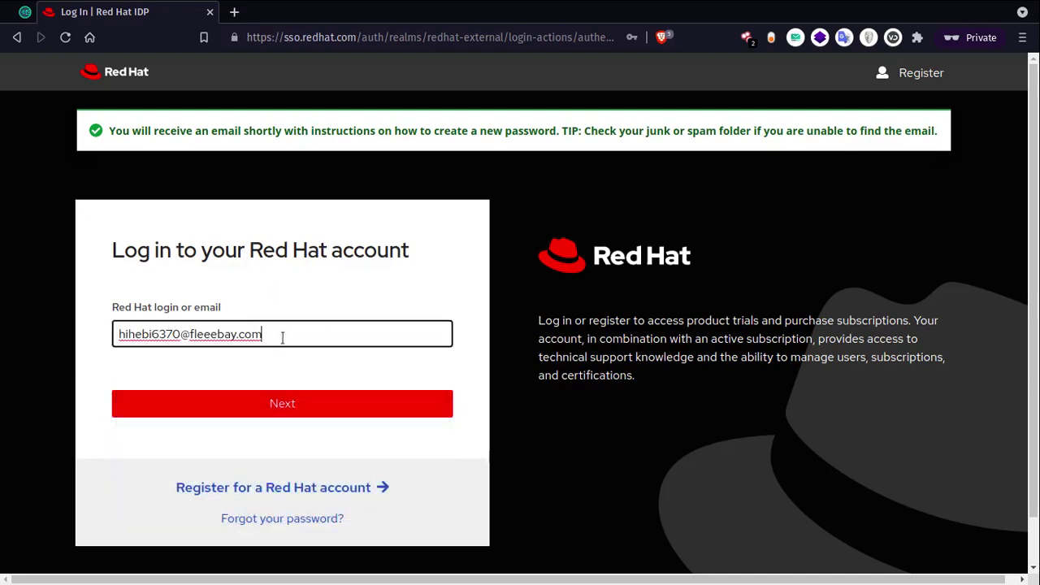
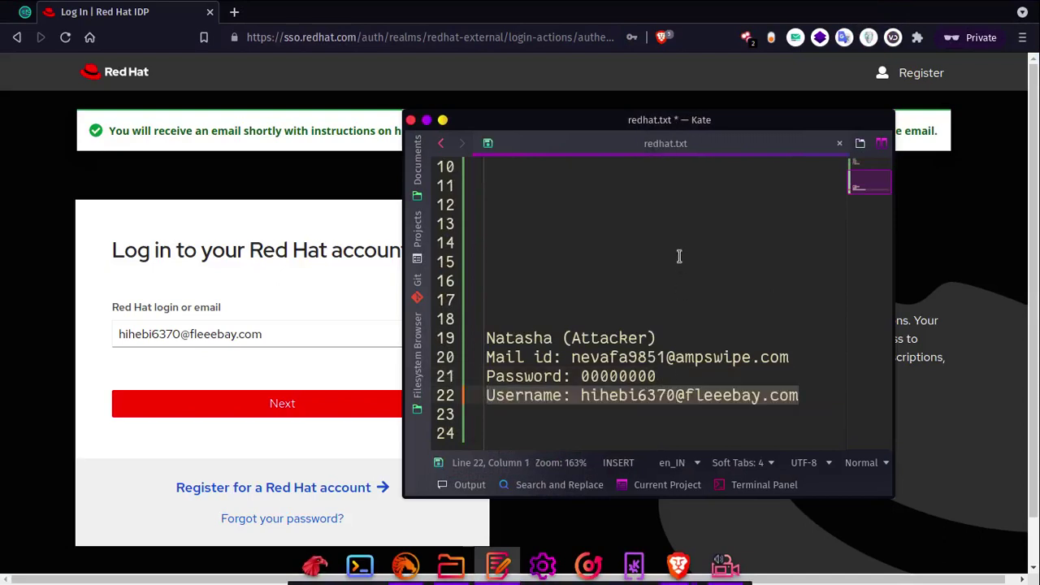
Save redhat.txt in Kate and compare the victim's email address with the attacker's username in the notes.
click(676, 247)
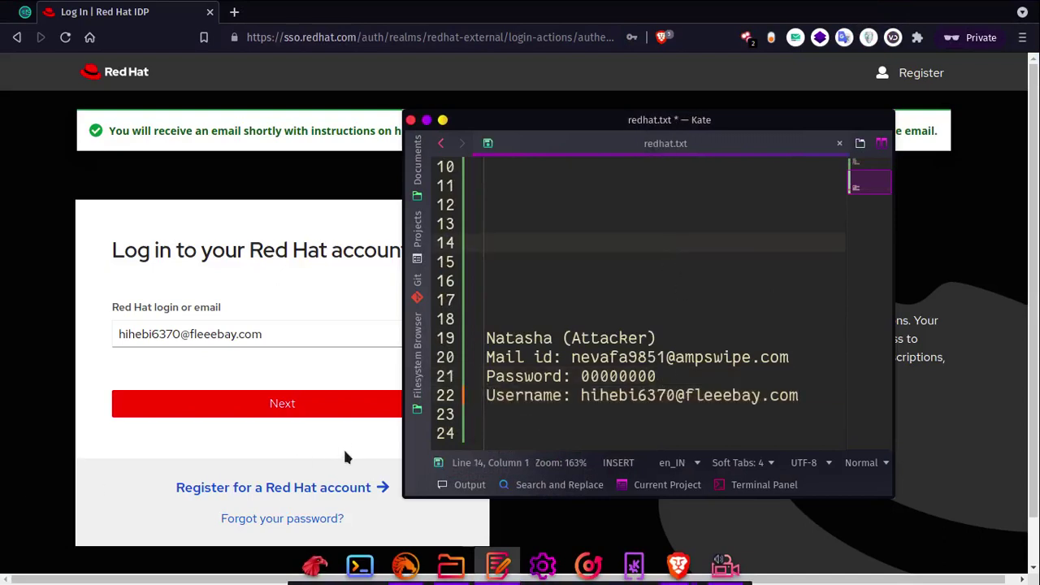
key(ctrl+s)
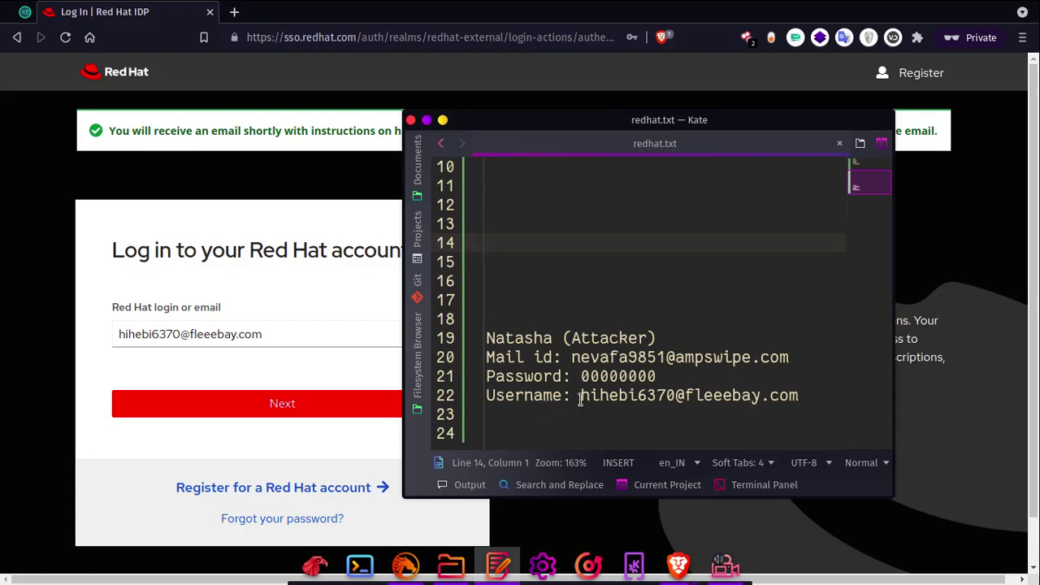
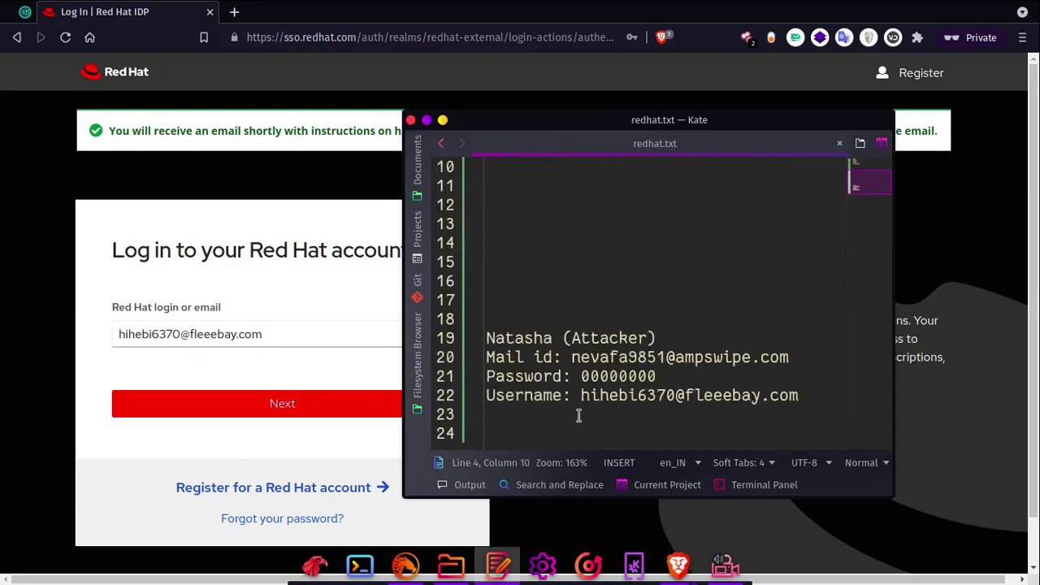
scroll(611, 349, up, 3)
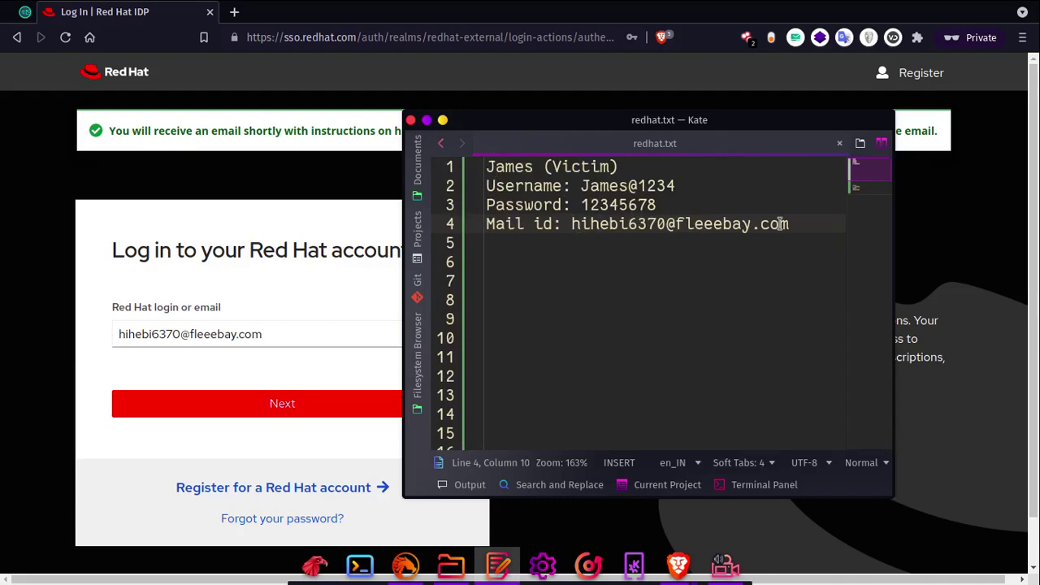
scroll(698, 276, down, 3)
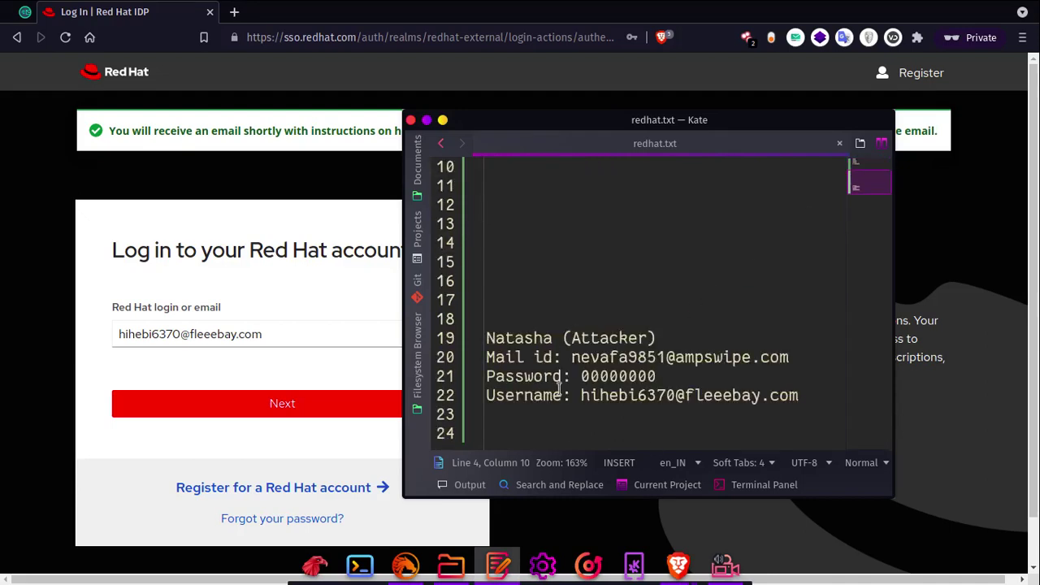
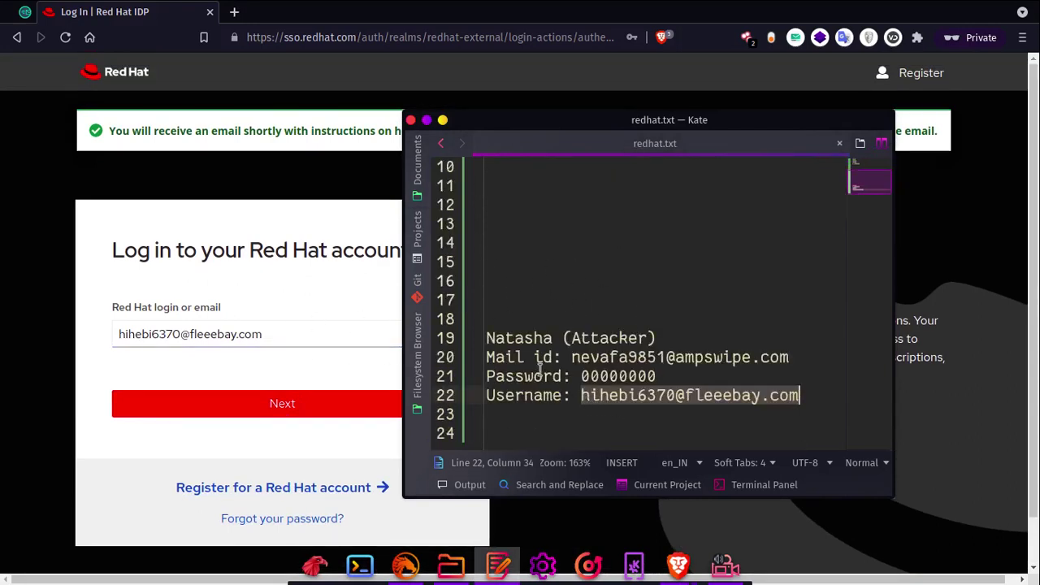
click(583, 402)
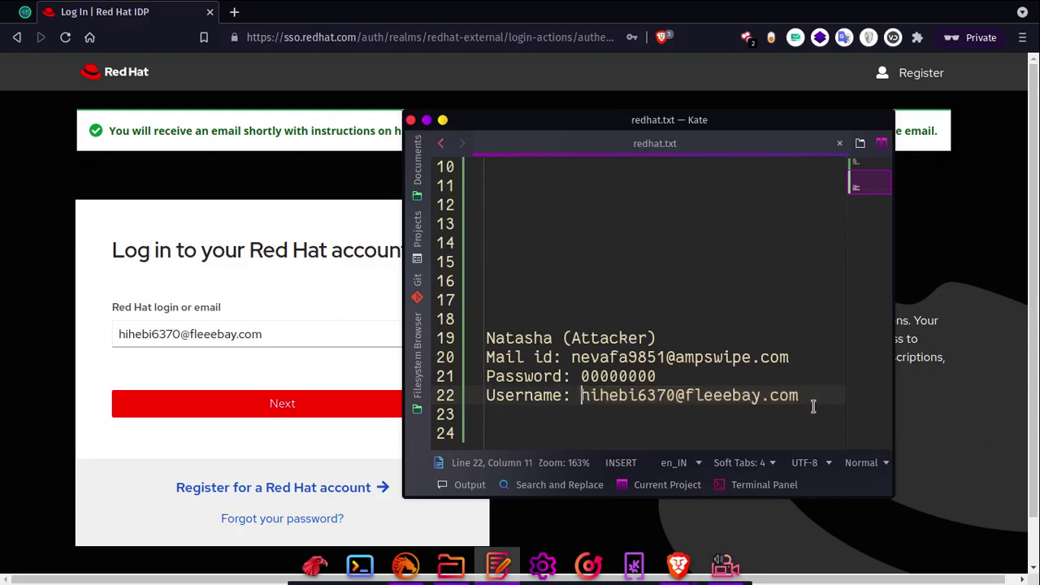
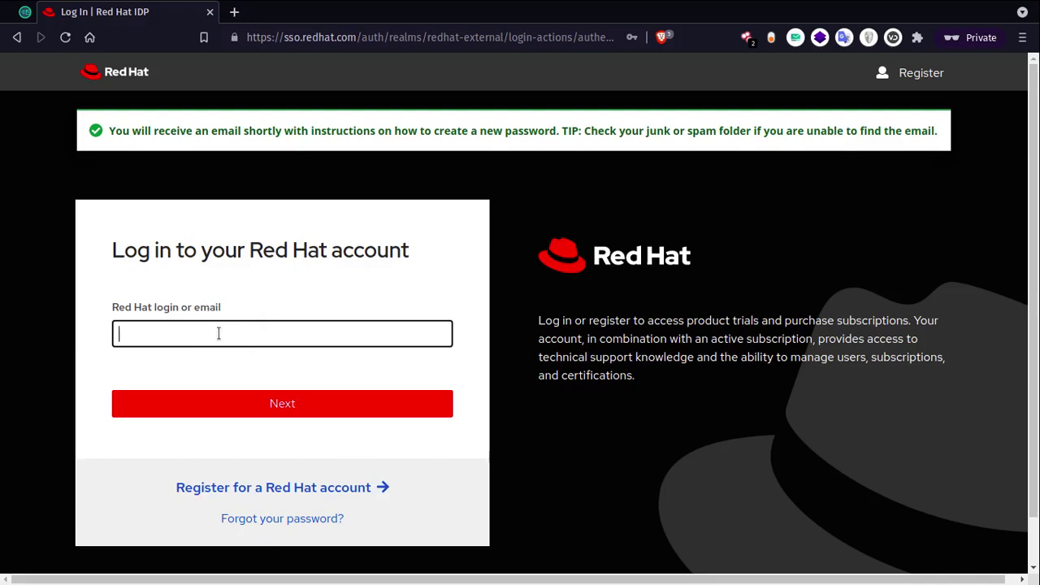
Paste the test account's email address into the Red Hat login field and copy it from there.
key(ctrl+v)
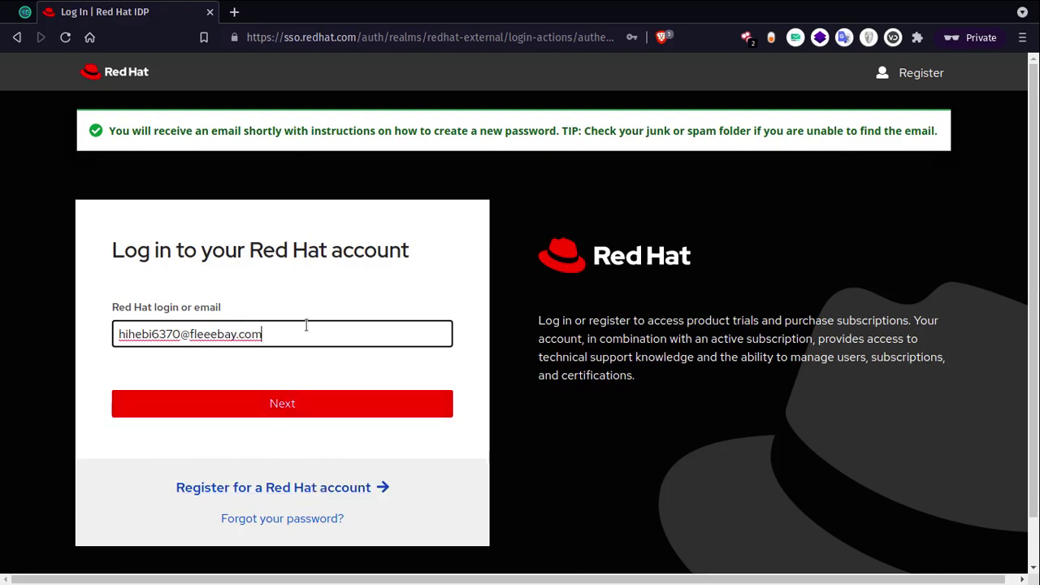
drag(305, 323, 151, 321)
key(ctrl+c)
click(360, 302)
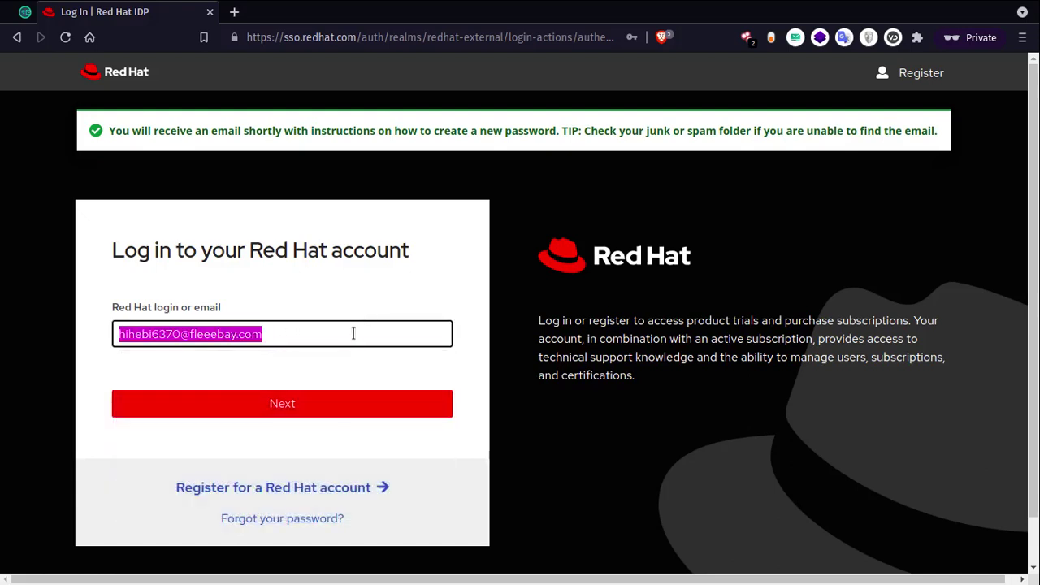
Open the Red Hat password reset form and paste the copied test email address into it.
click(284, 520)
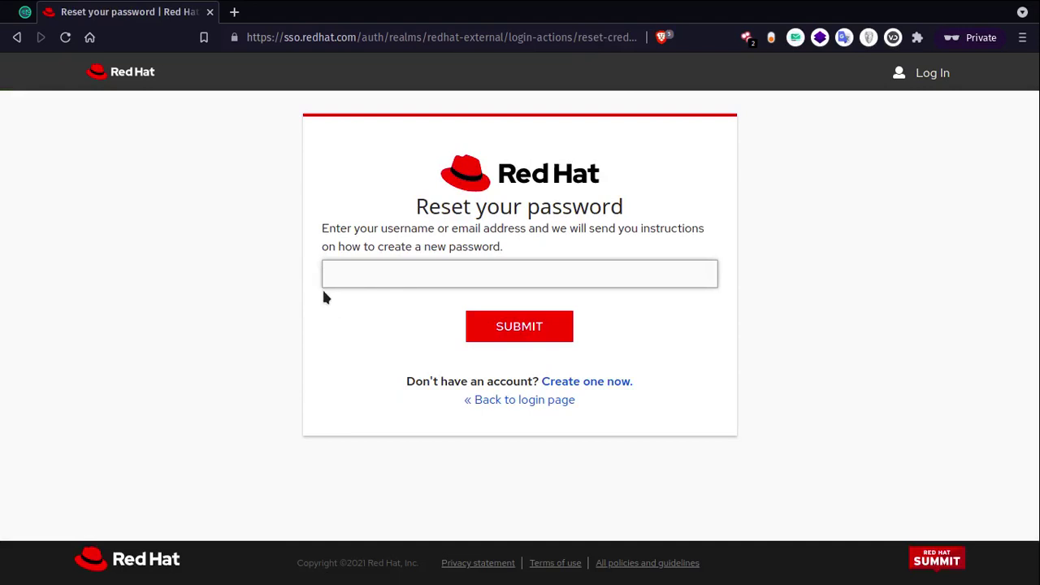
click(395, 261)
key(ctrl+v)
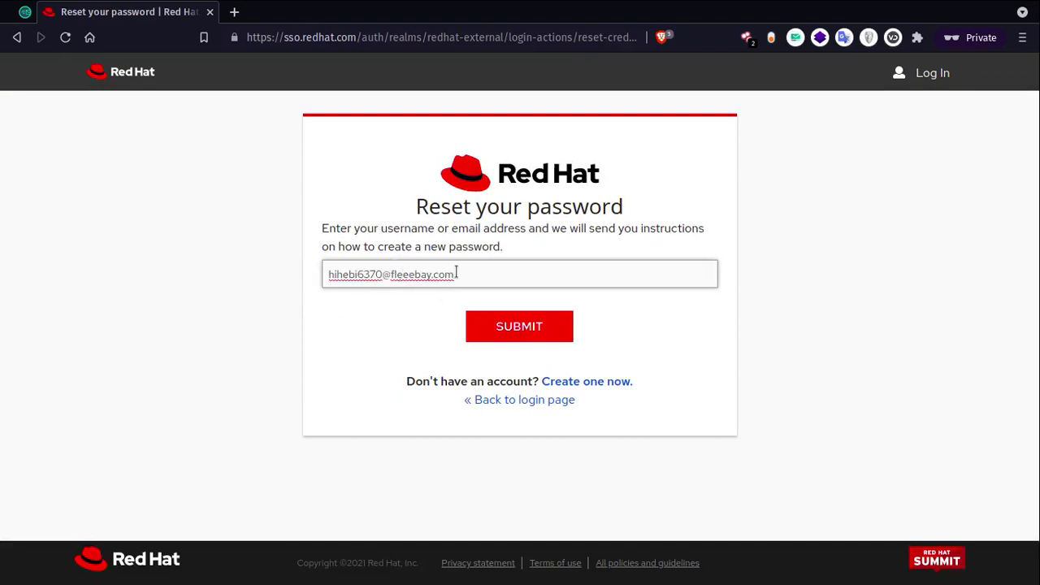
Highlight the email address in the password reset field to examine whether it serves as an email or a username.
drag(460, 273, 328, 273)
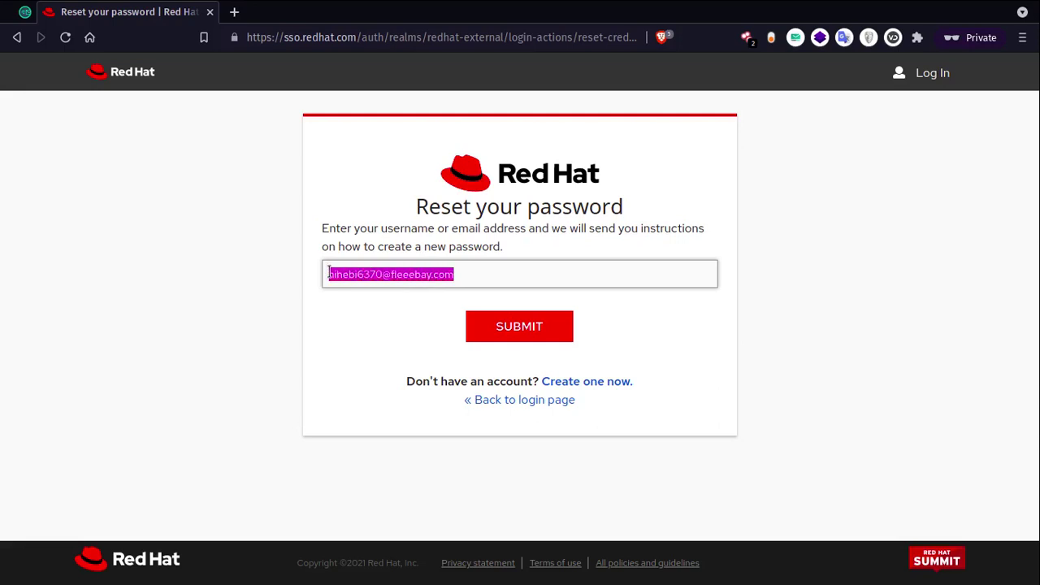
click(456, 274)
drag(459, 274, 322, 274)
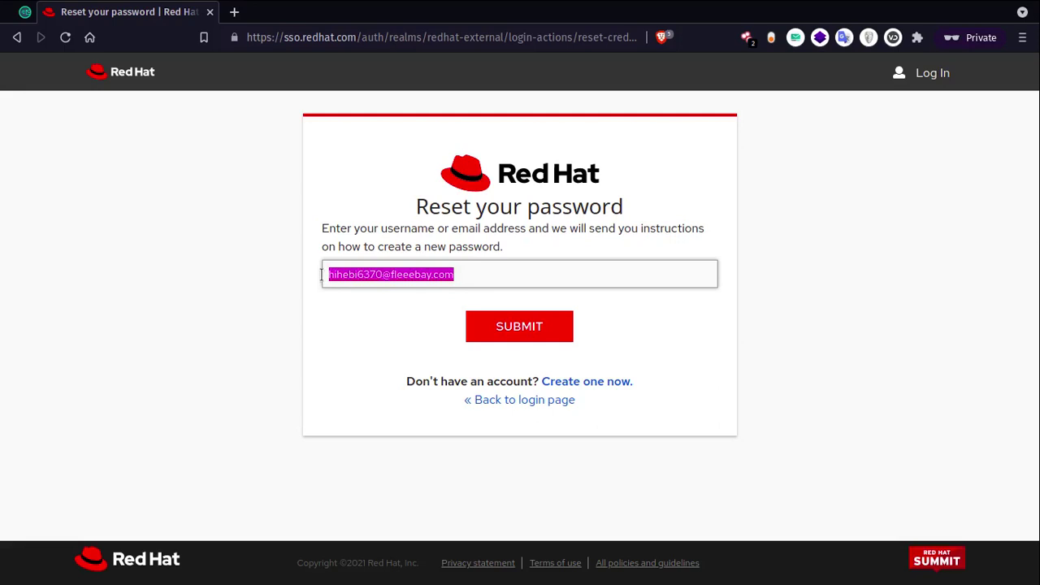
click(470, 274)
drag(460, 278, 200, 286)
click(463, 278)
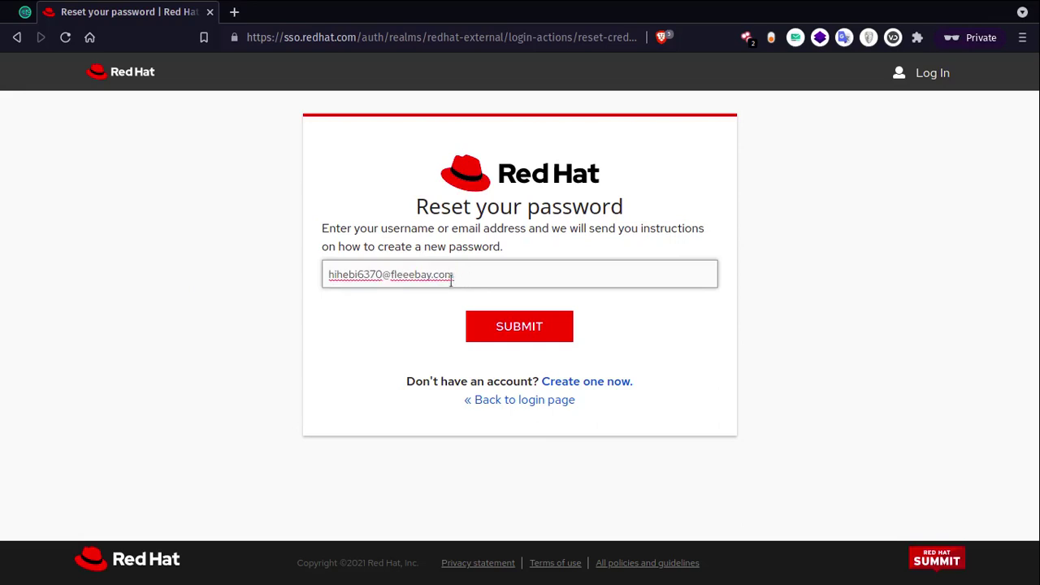
drag(456, 274, 327, 274)
click(327, 276)
click(463, 277)
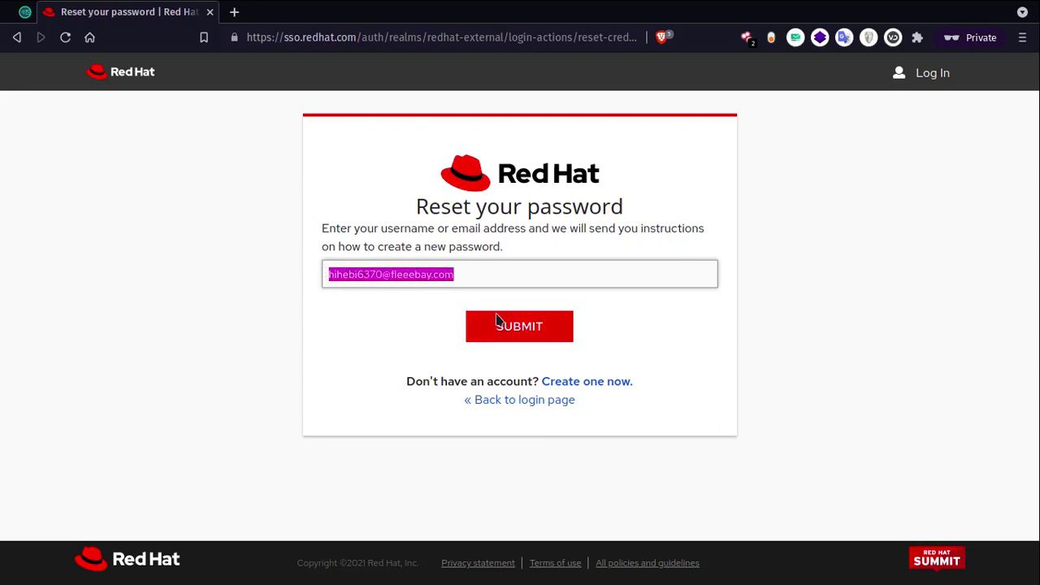
click(471, 273)
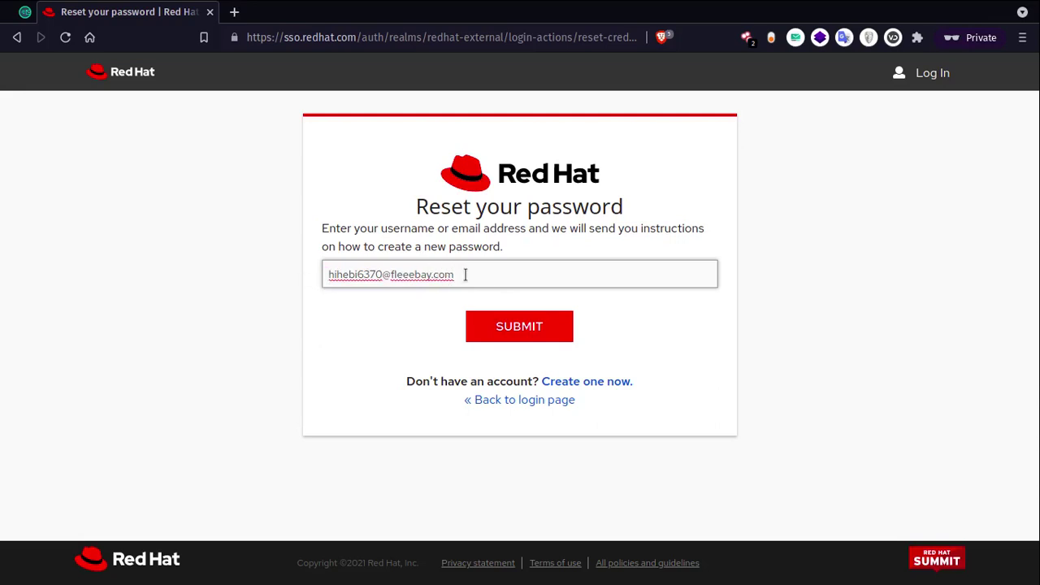
drag(460, 275, 307, 271)
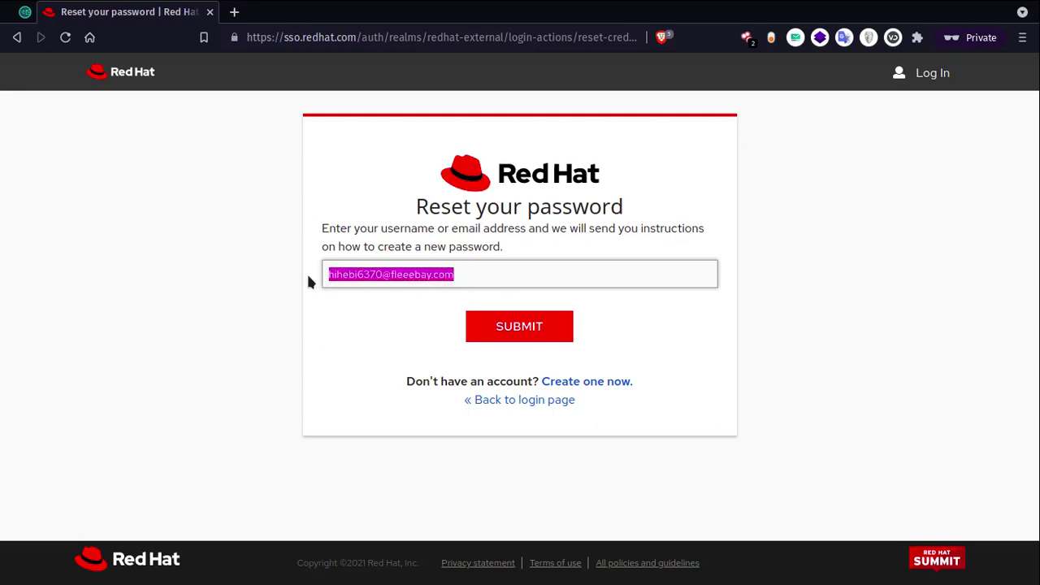
click(457, 274)
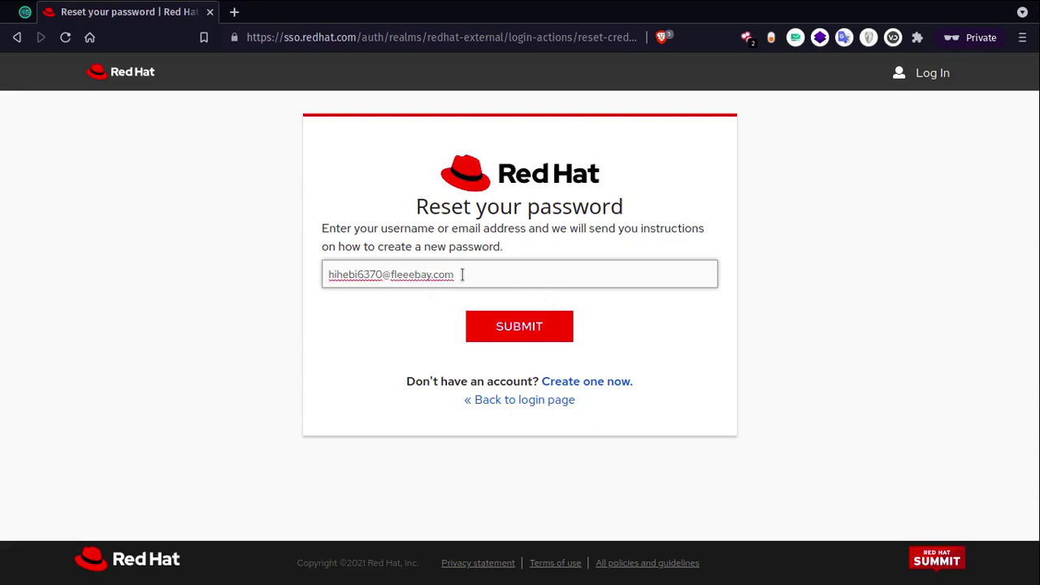
drag(461, 275, 320, 280)
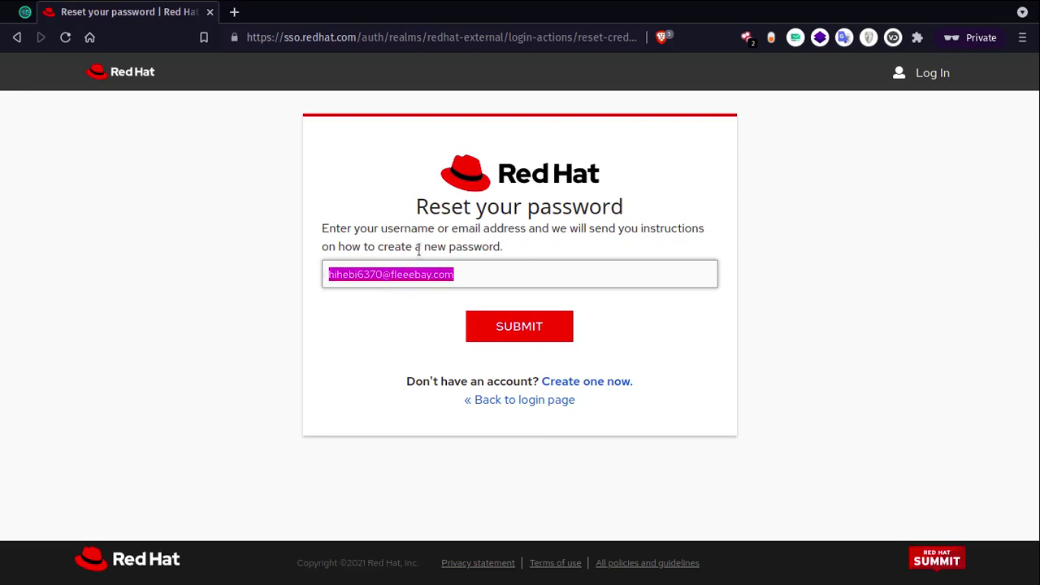
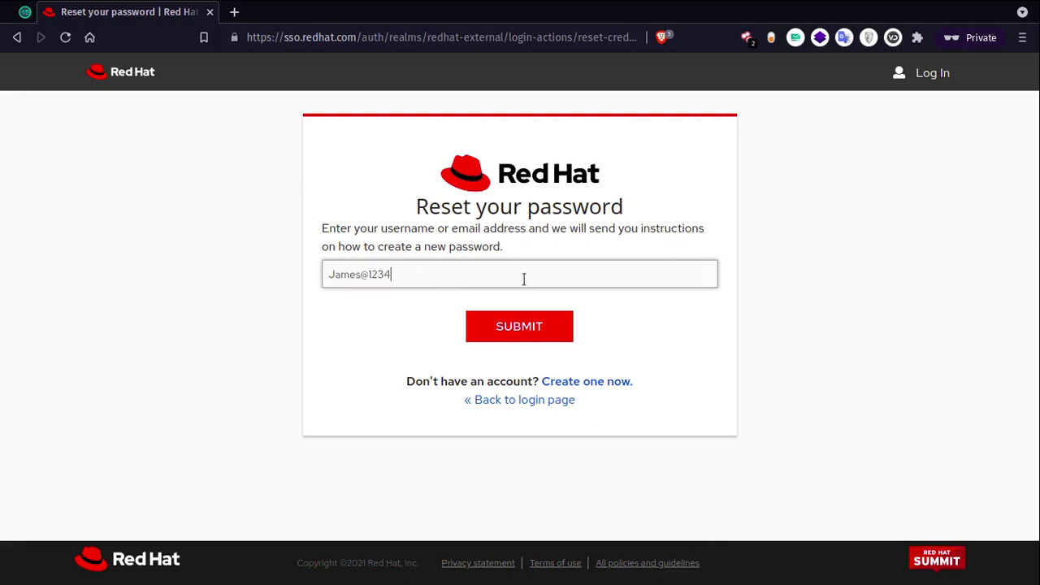
Submit the password reset request with the account's username instead of the email address, and check the temp-mail inbox for the reset email.
click(515, 332)
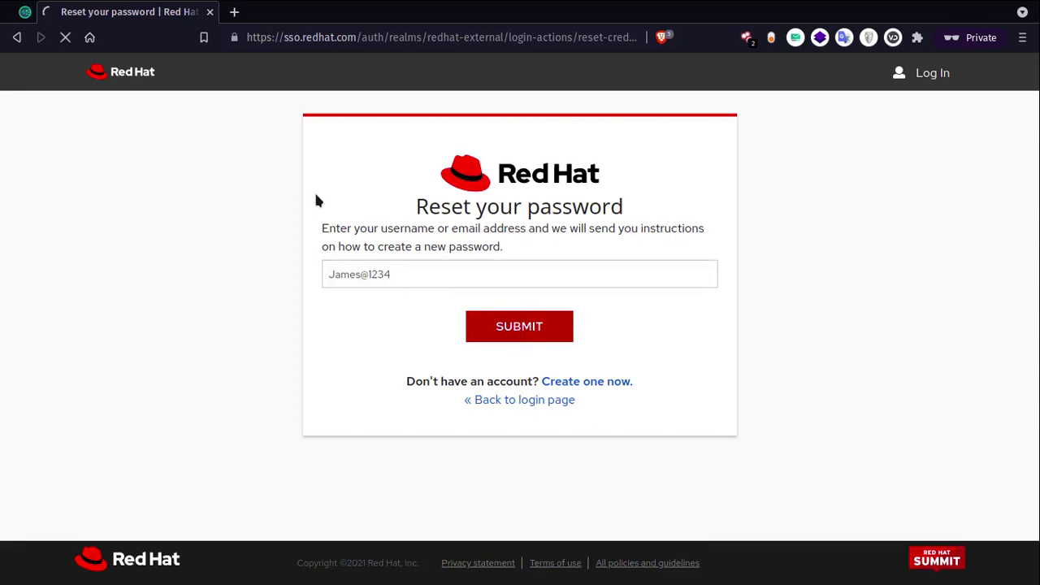
click(25, 11)
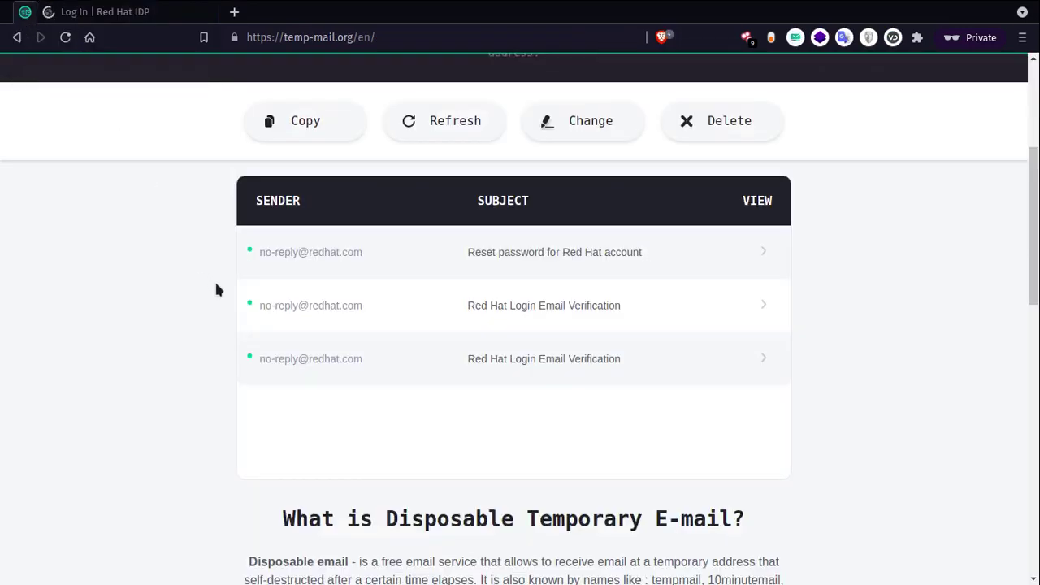
click(384, 374)
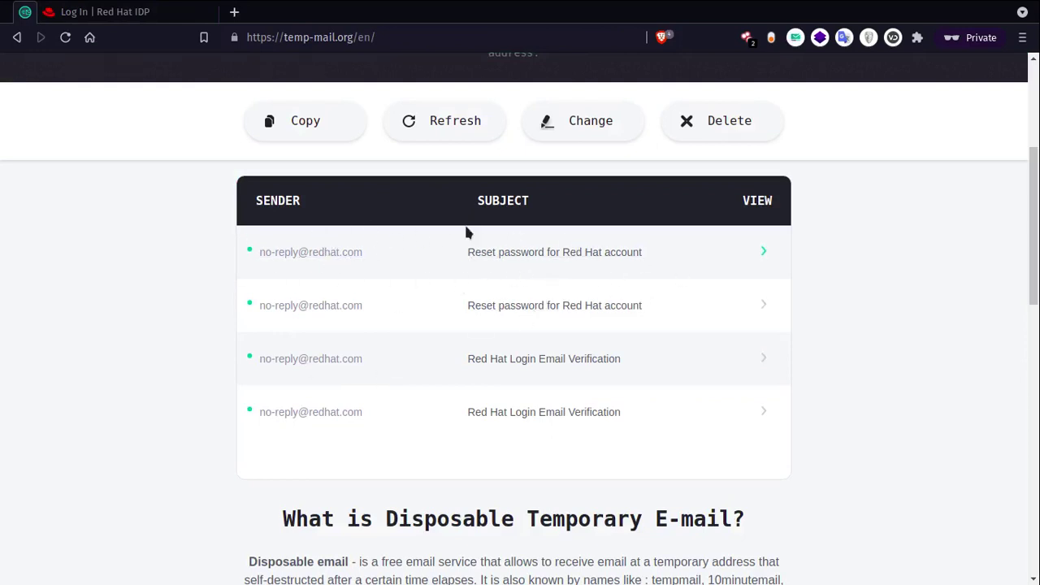
Return to the Red Hat login page, reopen the password reset form and bring it in front of the redhat.txt notes.
click(114, 22)
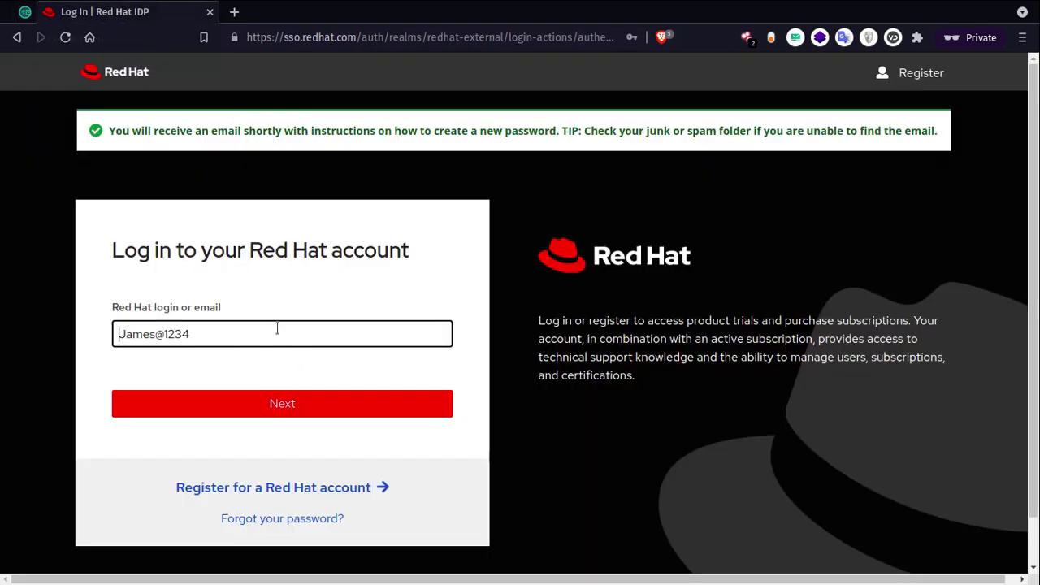
click(300, 525)
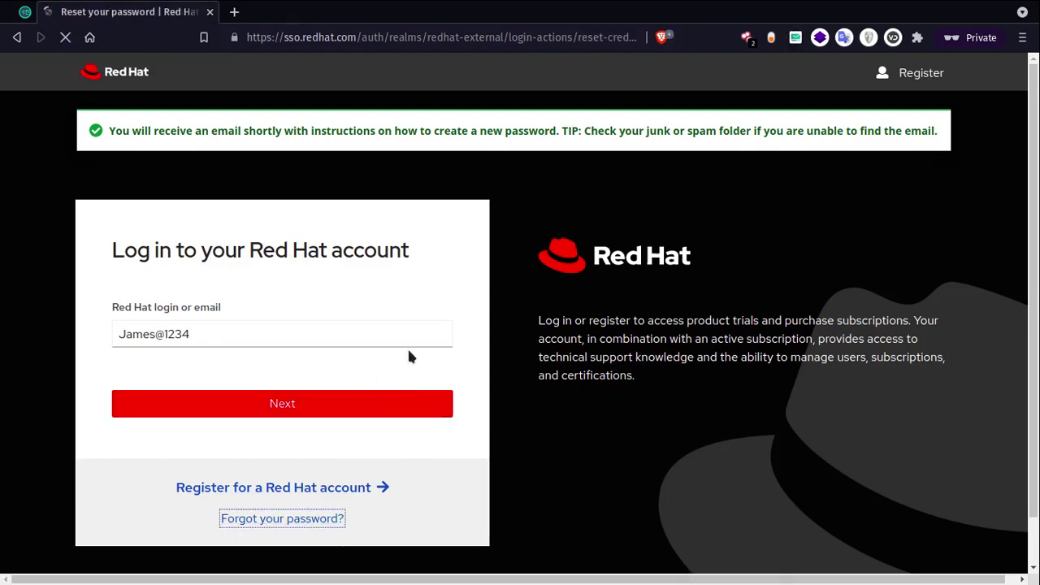
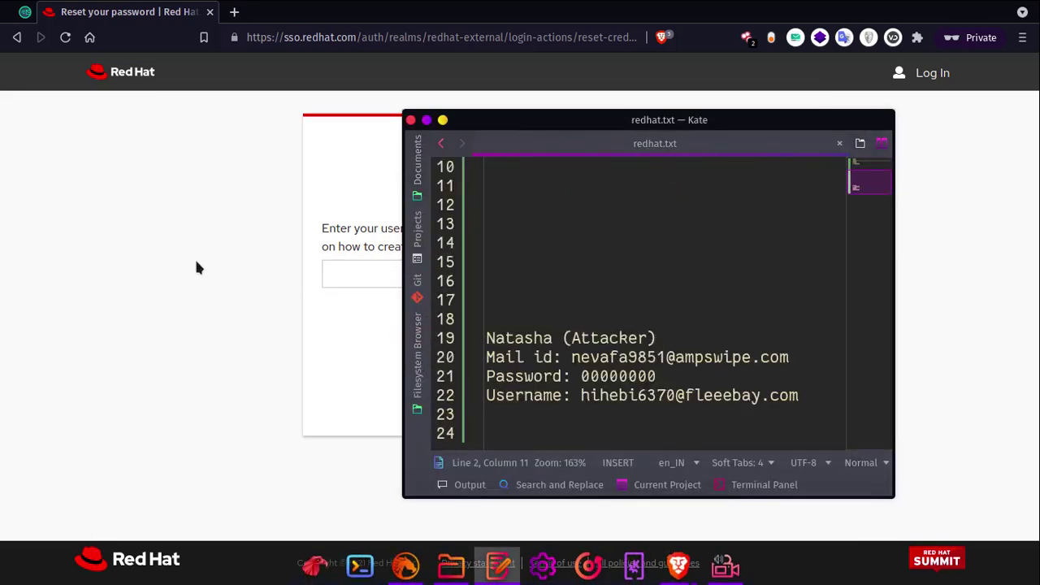
click(142, 264)
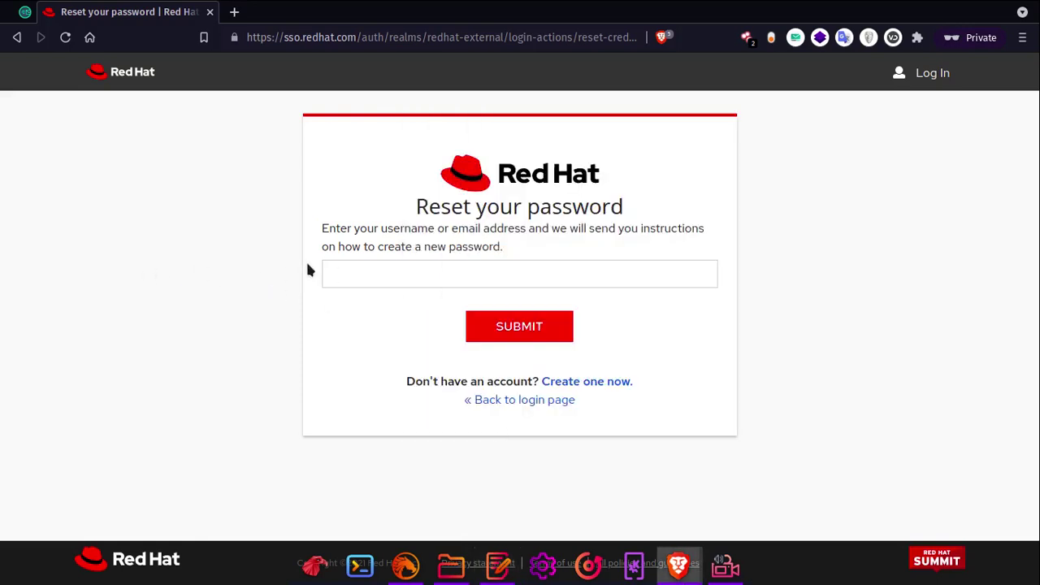